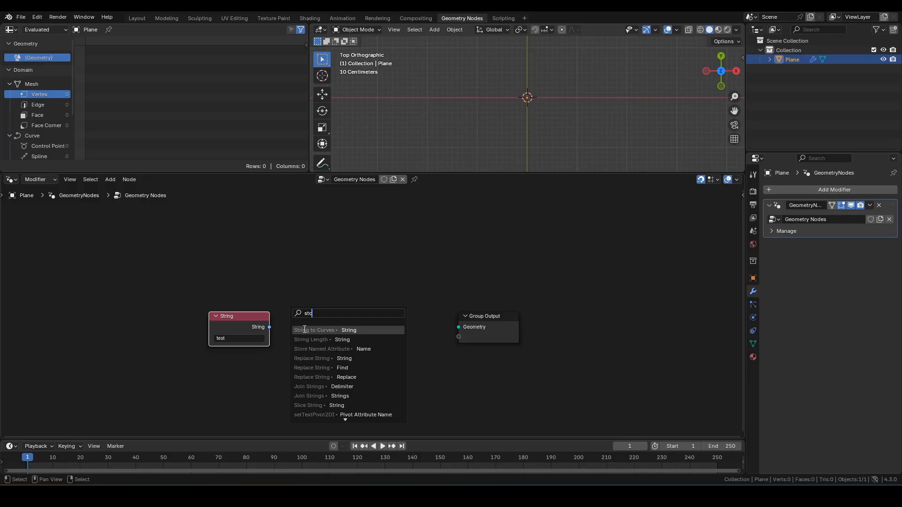
# Place a String to Curves node linked to Group Output and widen the viewport to frame the text
pyautogui.press('Return')
pyautogui.click(294, 336)
pyautogui.keyDown('alt'); pyautogui.keyDown('shift'); pyautogui.click(311, 321); pyautogui.keyUp('shift'); pyautogui.keyUp('alt')
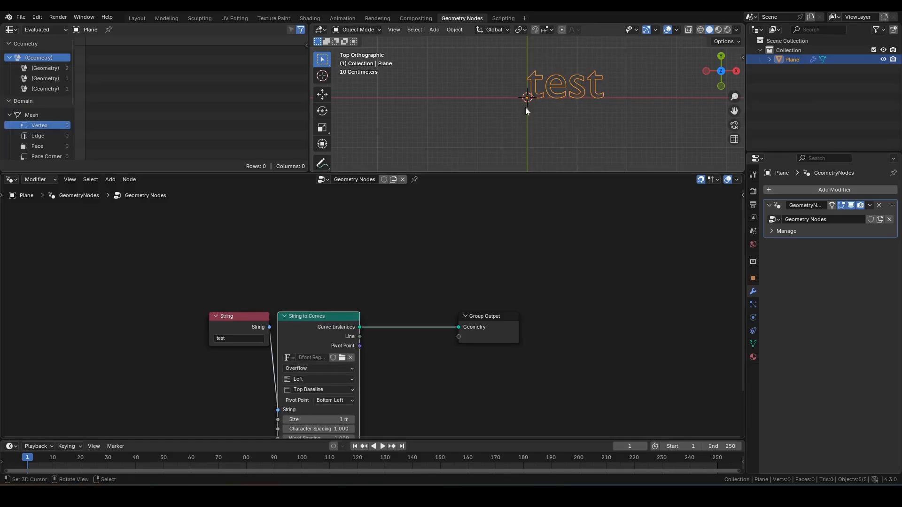
pyautogui.scroll(5, 527, 108)
pyautogui.keyDown('shift'); pyautogui.moveTo(621, 95); pyautogui.dragTo(548, 141, button='middle'); pyautogui.keyUp('shift')
pyautogui.scroll(3, 547, 142)
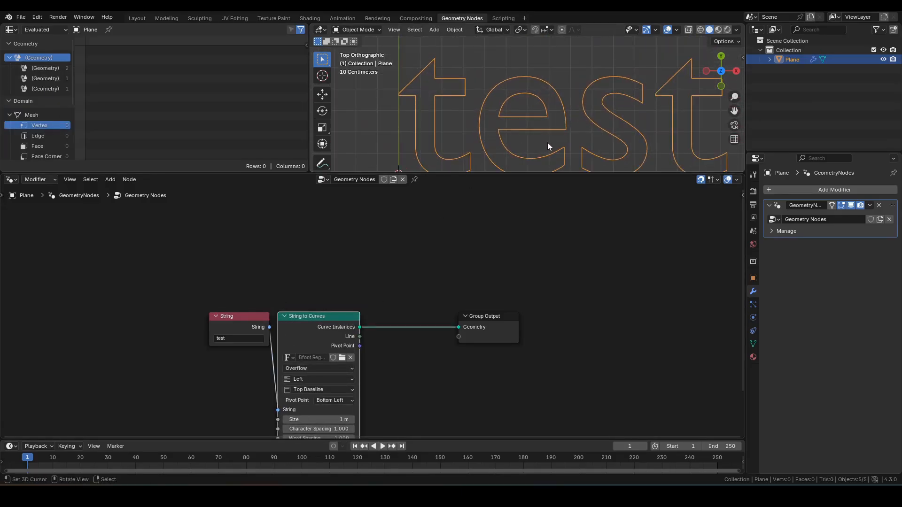
pyautogui.moveTo(311, 100); pyautogui.dragTo(169, 99)
pyautogui.scroll(-3, 389, 117)
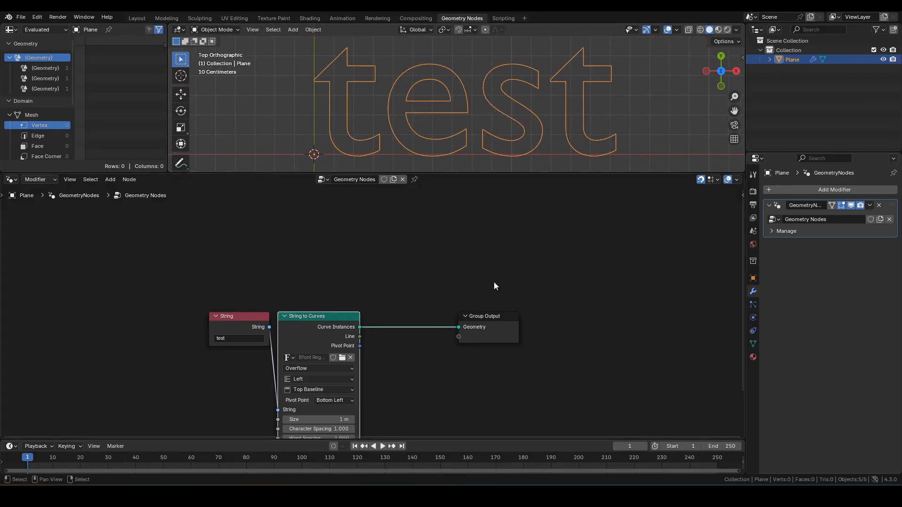
pyautogui.moveTo(482, 324); pyautogui.dragTo(646, 324)
# Insert a Fill Curve node before the Group Output so the letters render solid
pyautogui.hotkey('shift', 'a')
pyautogui.write('fill')
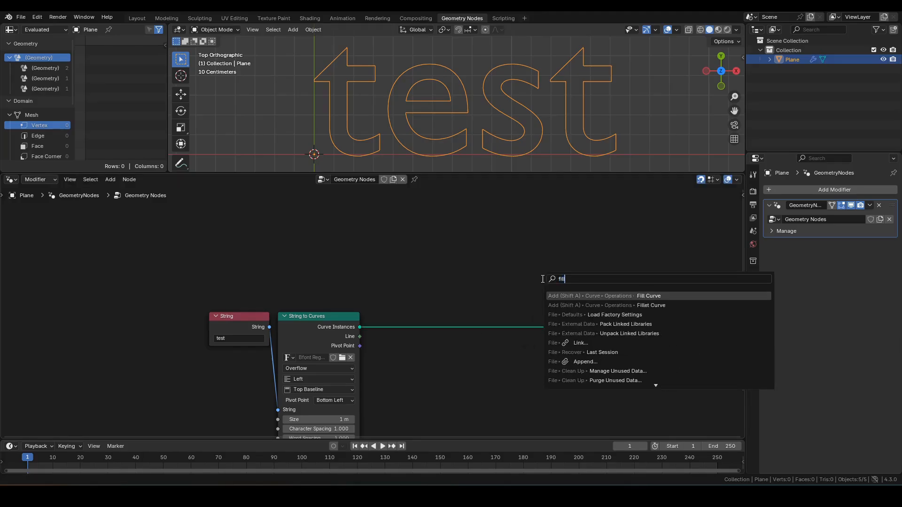
pyautogui.press('Return')
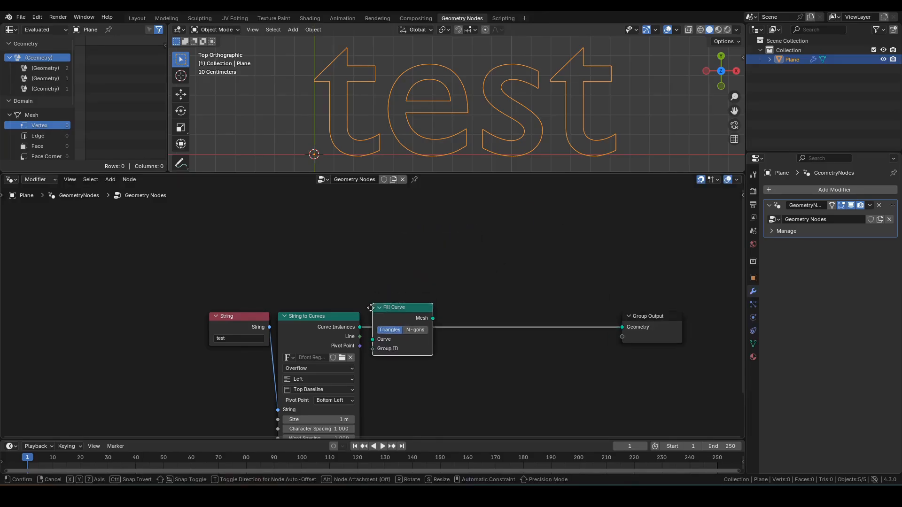
pyautogui.click(370, 314)
pyautogui.click(458, 287)
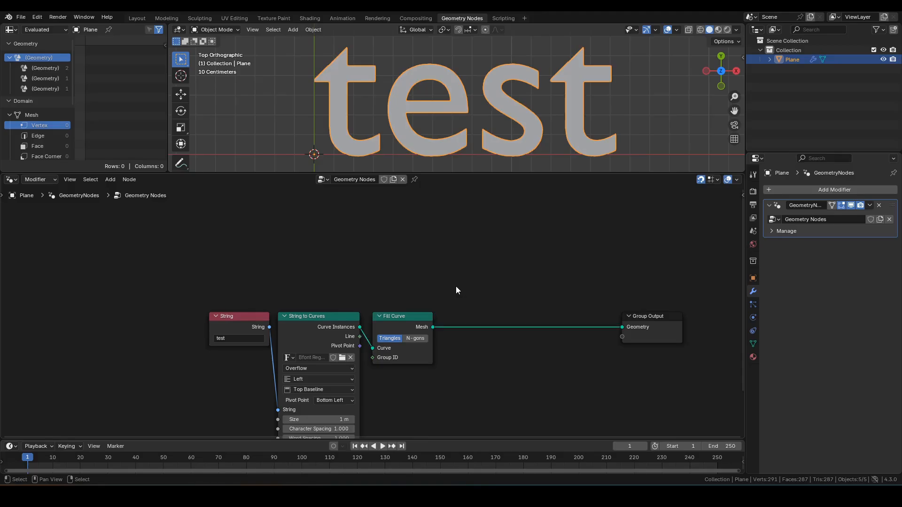
# Insert a Set Material node after Fill Curve
pyautogui.press('F3')
pyautogui.write('set mat')
pyautogui.press('Return')
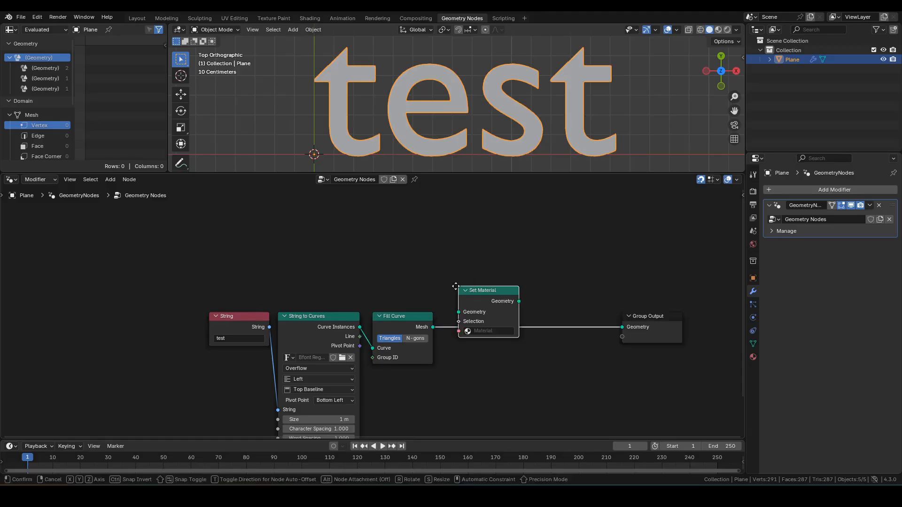
pyautogui.click(447, 312)
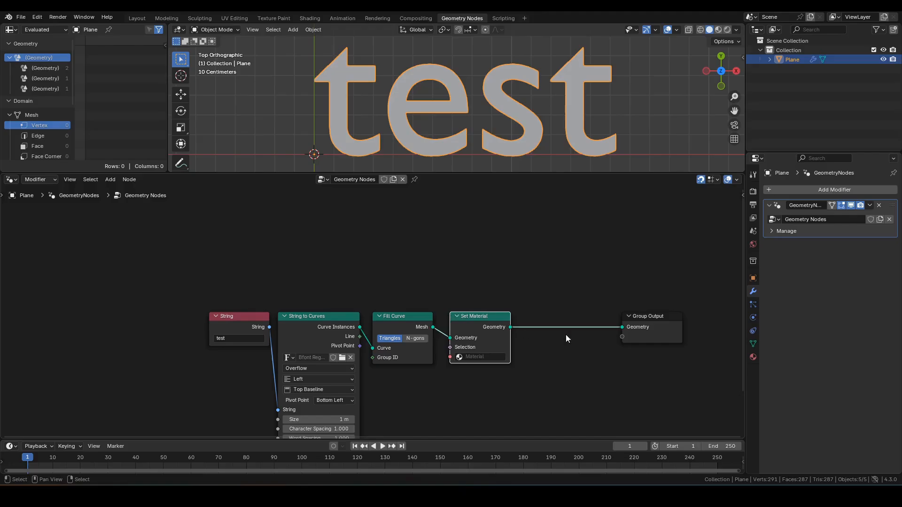
pyautogui.moveTo(629, 278); pyautogui.dragTo(592, 273, button='middle')
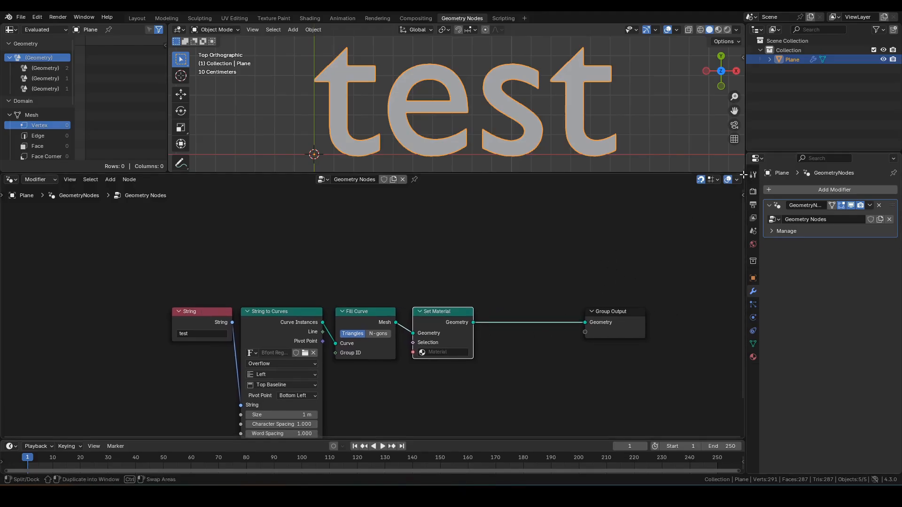
# Split off a Shader Editor on the right and create a new material named M_Body
pyautogui.moveTo(743, 175); pyautogui.dragTo(493, 187)
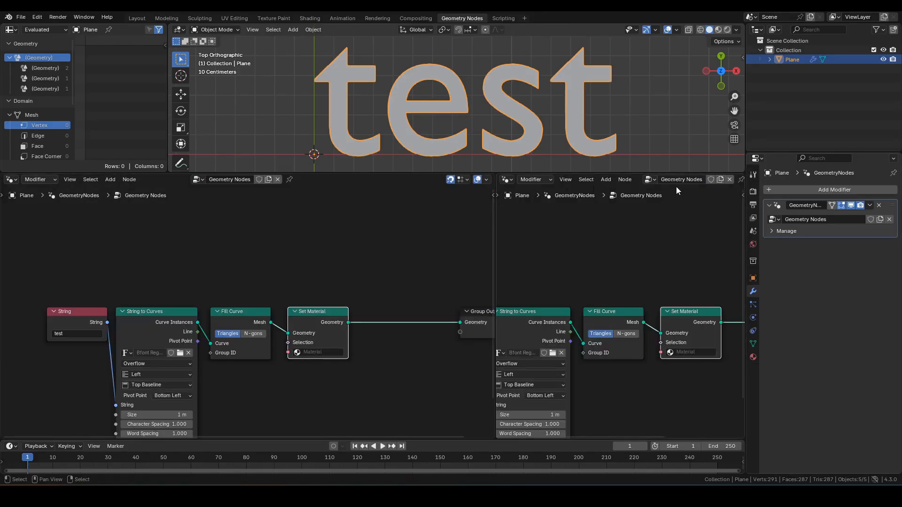
pyautogui.click(508, 179)
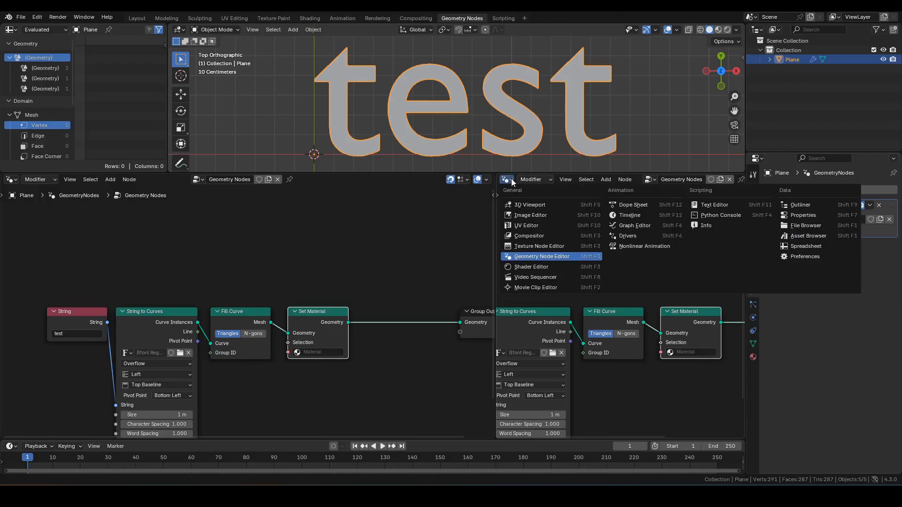
pyautogui.click(530, 267)
pyautogui.click(677, 179)
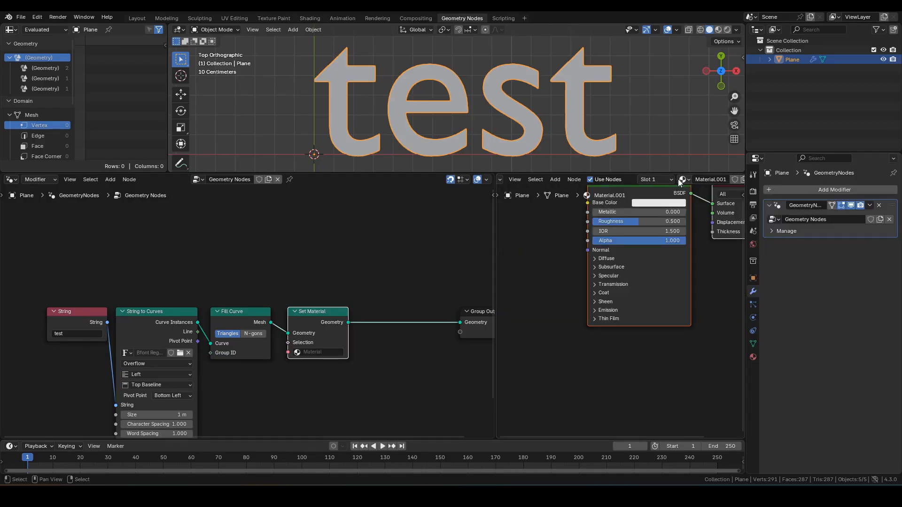
pyautogui.doubleClick(713, 180)
pyautogui.write('M_Body')
pyautogui.press('Return')
# Replace M_Body's Principled BSDF with a pure white RGB node feeding Material Output
pyautogui.press('Home')
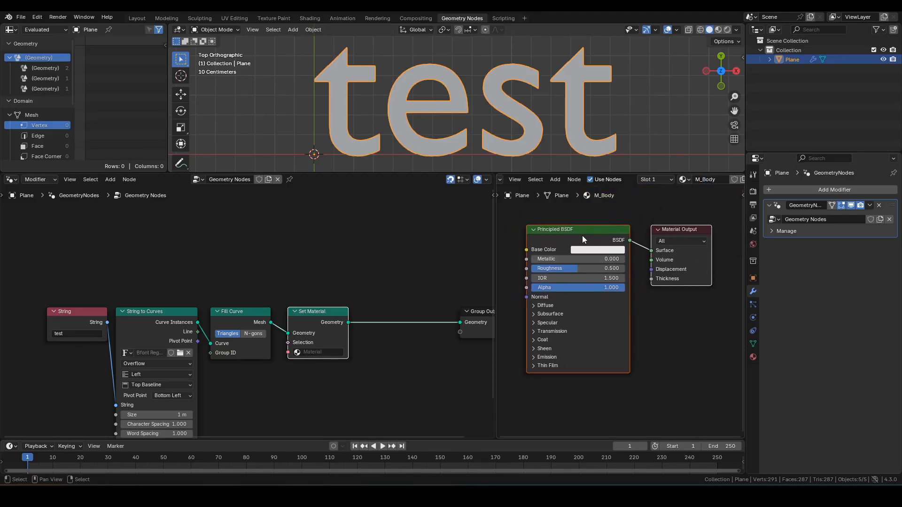
pyautogui.click(581, 235)
pyautogui.press('Delete')
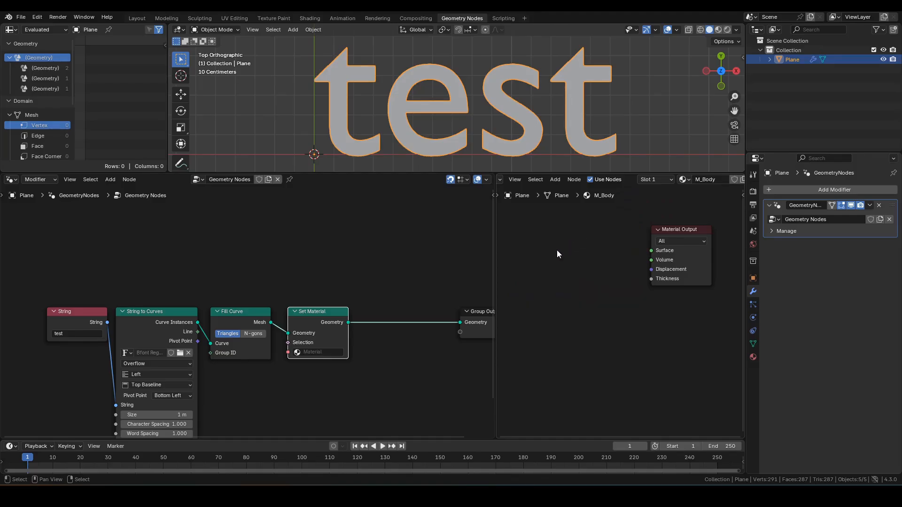
pyautogui.hotkey('shift', 'a')
pyautogui.write('rgb')
pyautogui.press('Return')
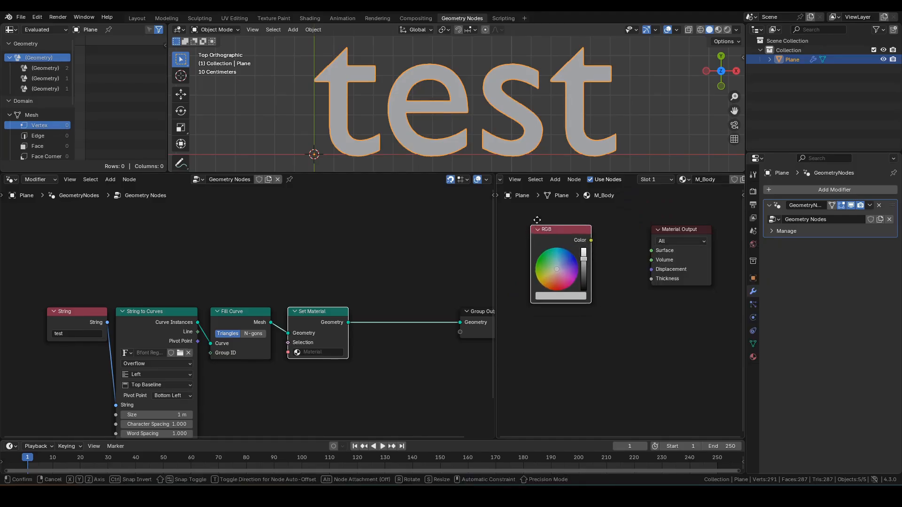
pyautogui.click(558, 257)
pyautogui.moveTo(591, 265); pyautogui.dragTo(640, 260)
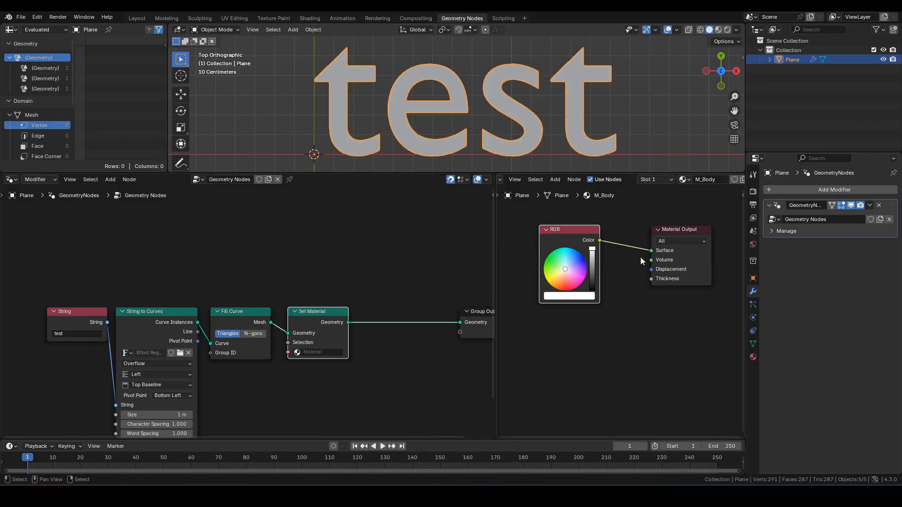
# Assign M_Body in the Set Material node and preview in Rendered shading
pyautogui.click(318, 352)
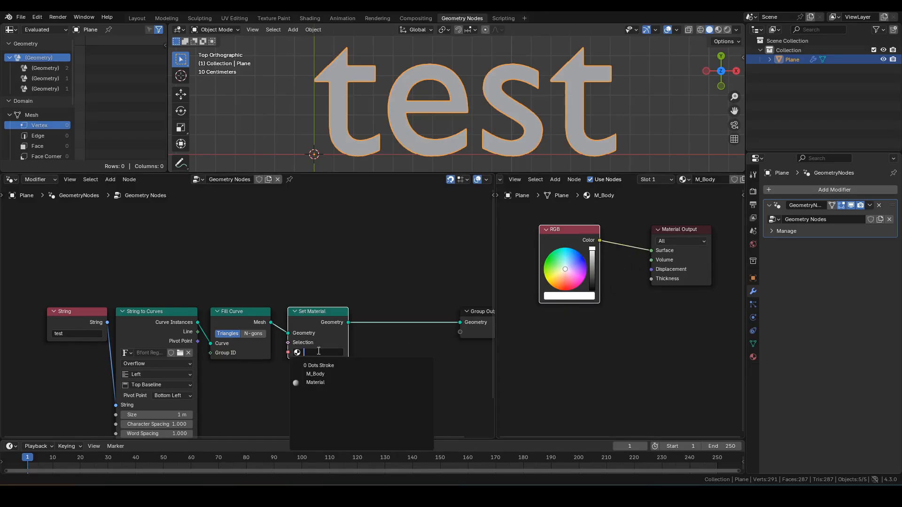
pyautogui.click(317, 373)
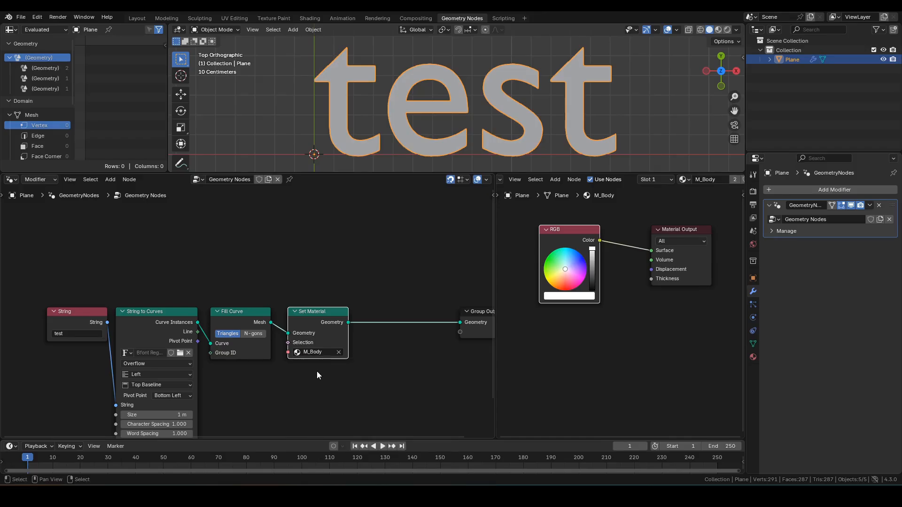
pyautogui.click(727, 31)
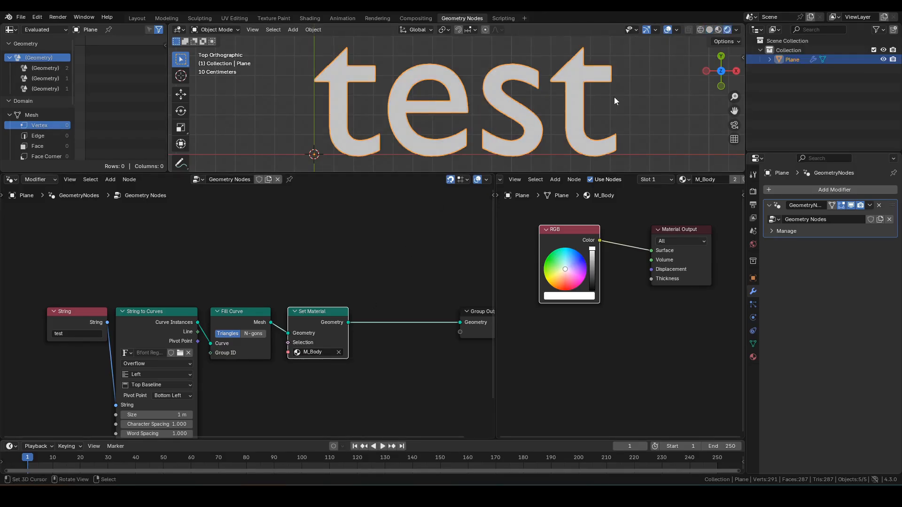
# Change the Color Management view transform from AgX to Standard, then deselect all and frame the node tree
pyautogui.click(755, 190)
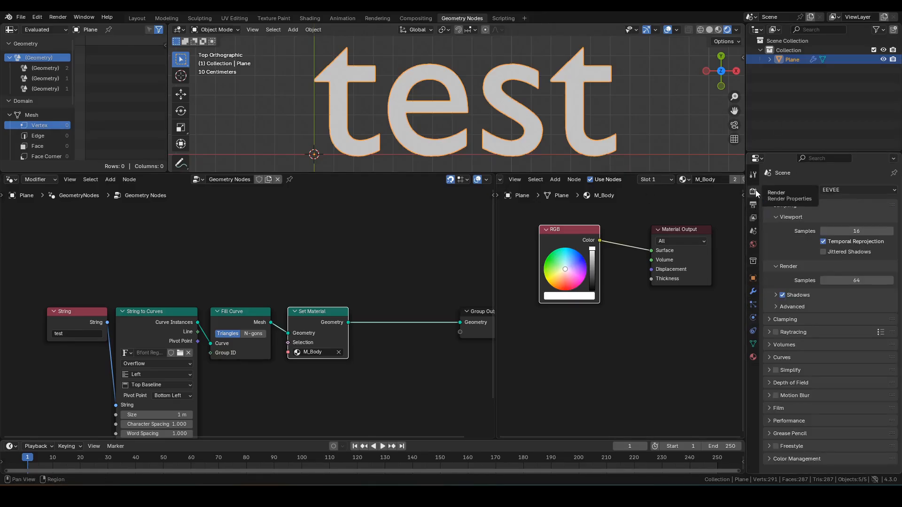
pyautogui.click(810, 457)
pyautogui.scroll(-5, 816, 421)
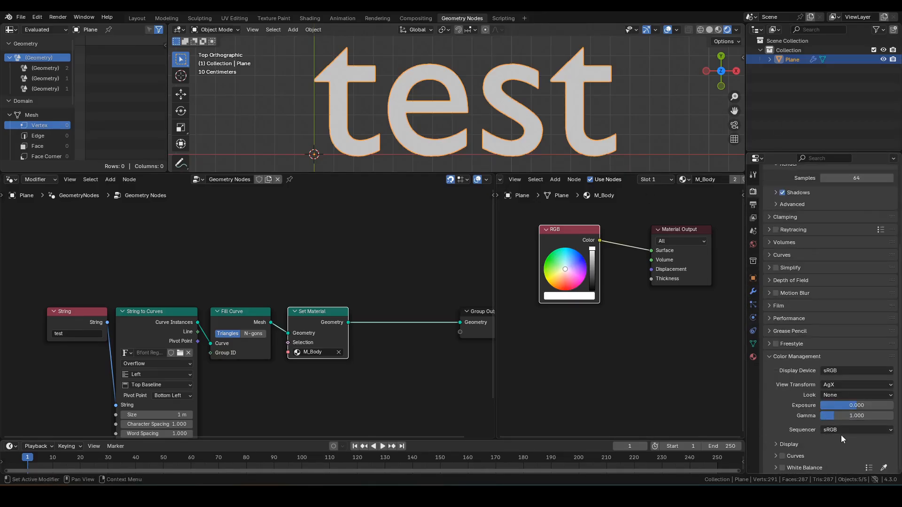
pyautogui.click(847, 385)
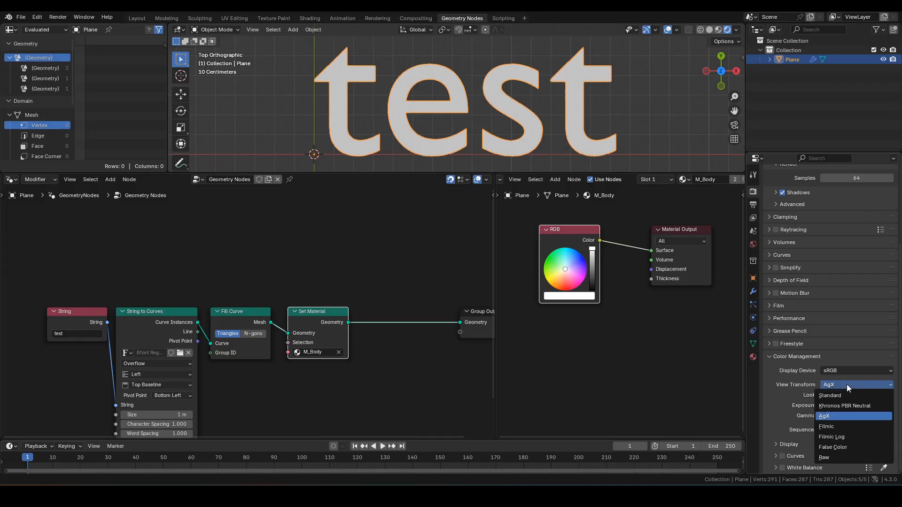
pyautogui.click(847, 399)
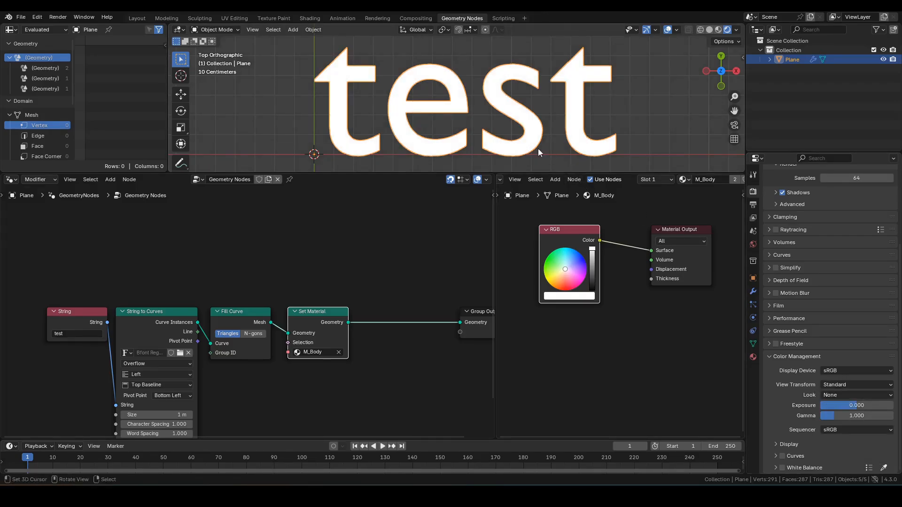
pyautogui.hotkey('alt', 'a')
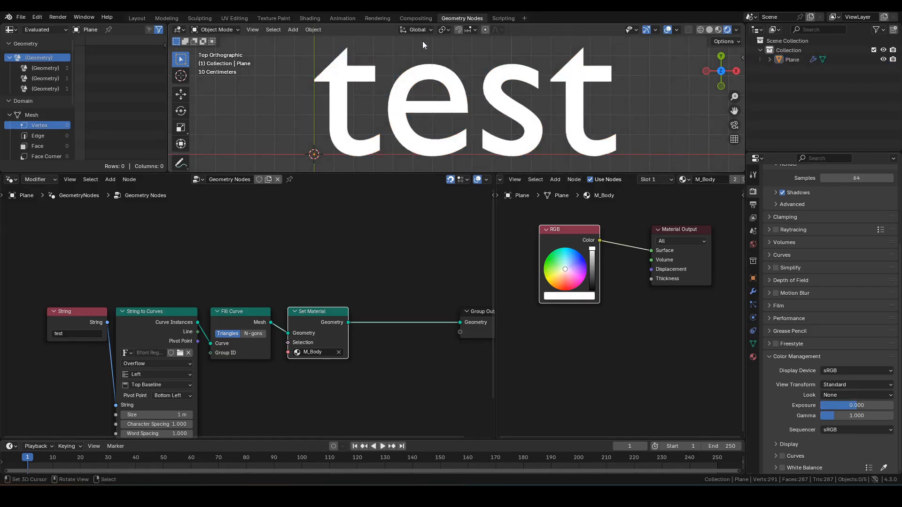
pyautogui.press('Home')
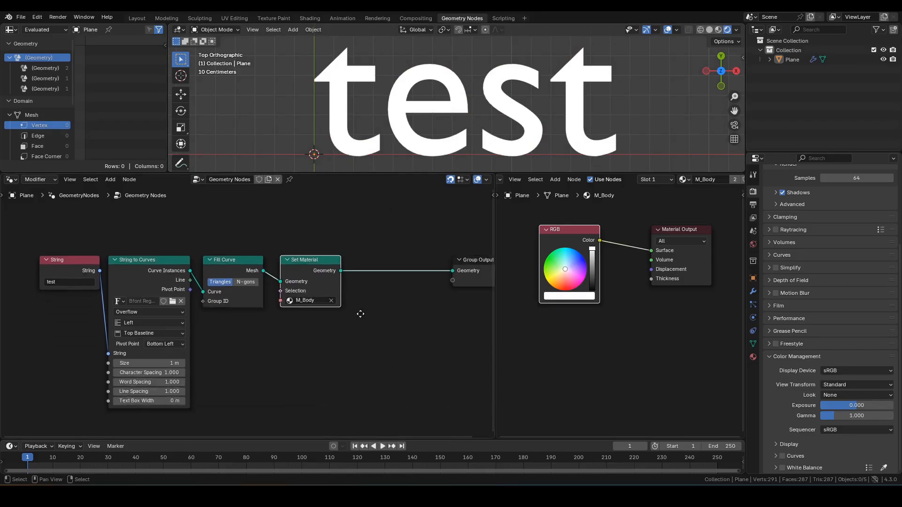
# Branch Curve Instances into a new Curve to Mesh node
pyautogui.moveTo(494, 262); pyautogui.dragTo(545, 259)
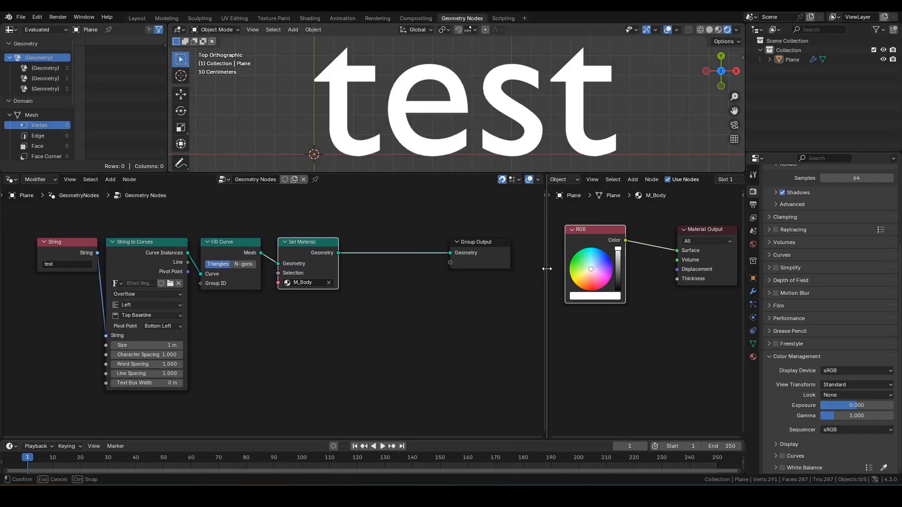
pyautogui.moveTo(313, 350); pyautogui.dragTo(312, 323, button='middle')
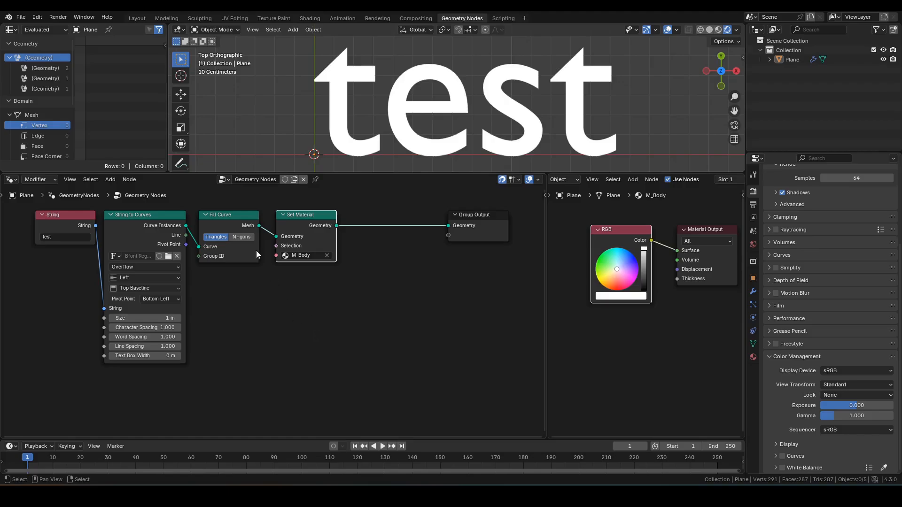
pyautogui.moveTo(186, 226); pyautogui.dragTo(244, 351)
pyautogui.write('ctm')
pyautogui.press('Return')
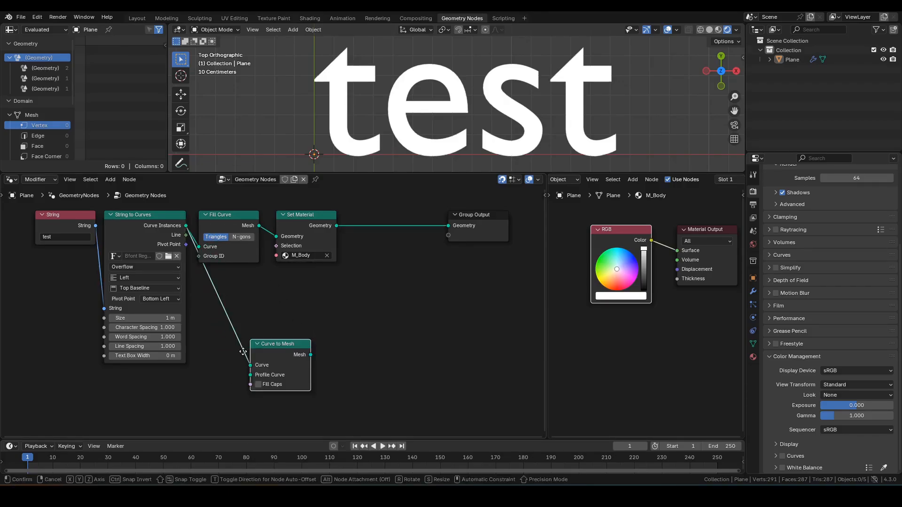
pyautogui.click(227, 217)
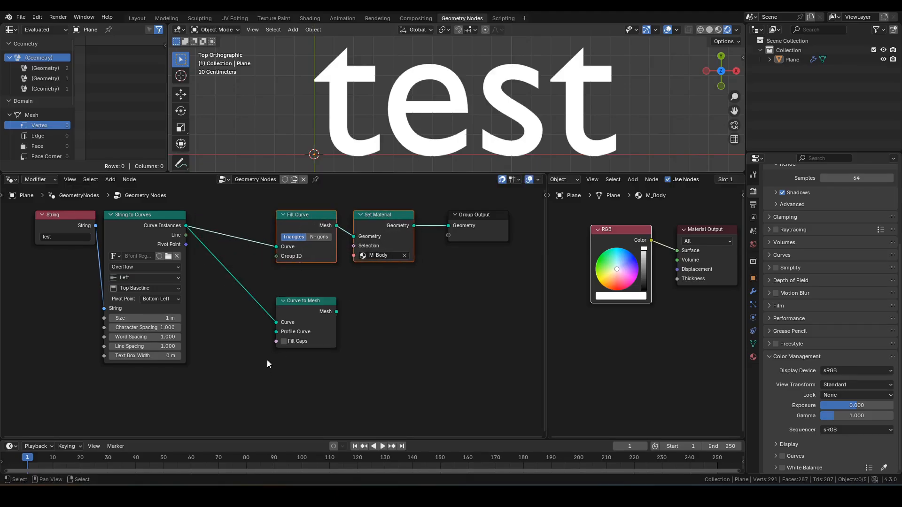
pyautogui.moveTo(279, 338); pyautogui.dragTo(301, 292, button='middle')
# Add a Curve Line node feeding Curve to Mesh's Profile Curve input
pyautogui.moveTo(298, 286); pyautogui.dragTo(261, 375)
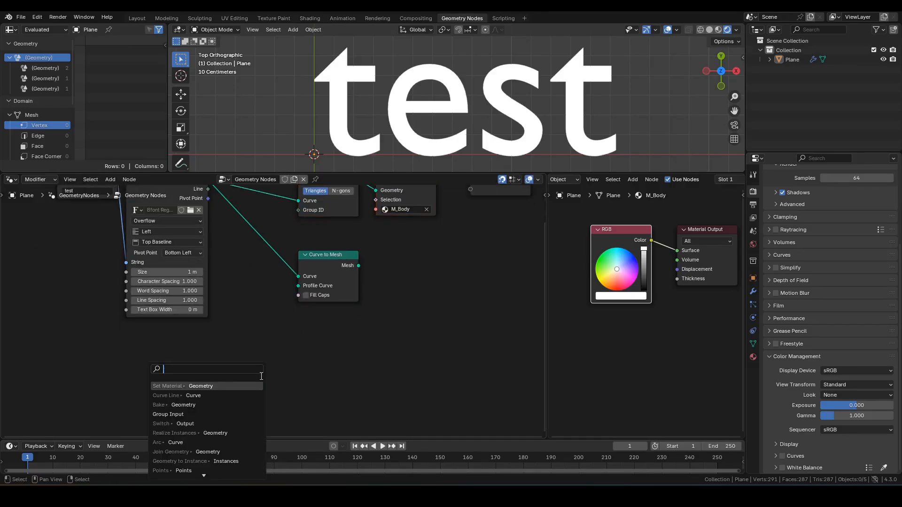
pyautogui.write('line')
pyautogui.press('Down')
pyautogui.press('Return')
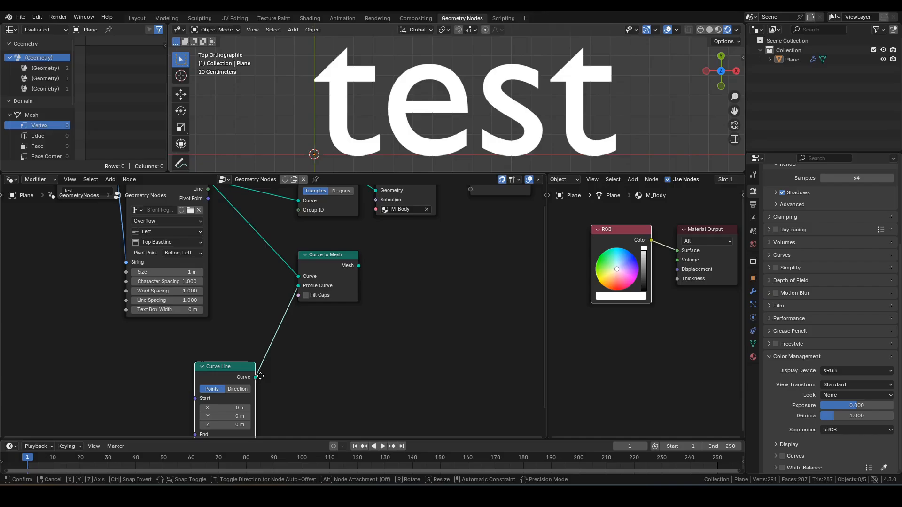
pyautogui.click(294, 333)
pyautogui.moveTo(323, 387); pyautogui.dragTo(332, 358, button='middle')
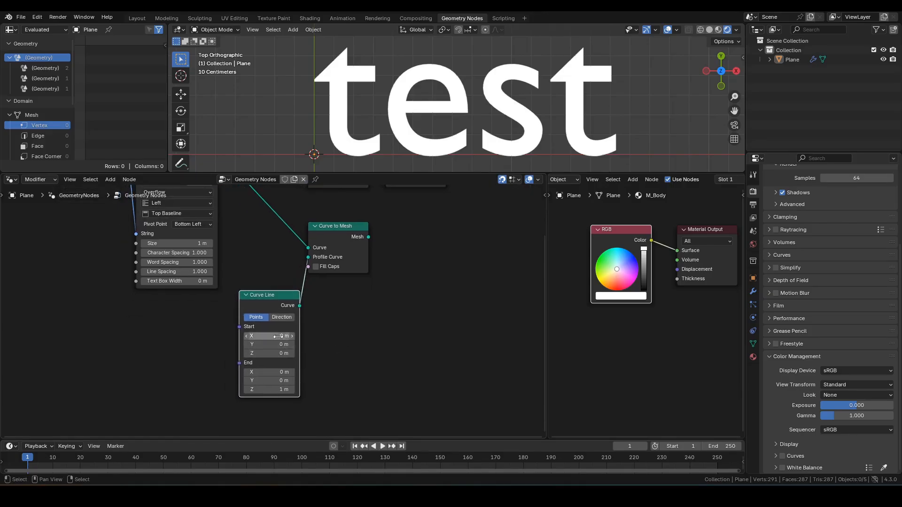
# Set the Curve Line start X to -0.5 m, end X to 0.5 m and end Z to 0 m
pyautogui.click(281, 336)
pyautogui.write('-0.5')
pyautogui.press('Tab')
pyautogui.press('Tab')
pyautogui.press('Tab')
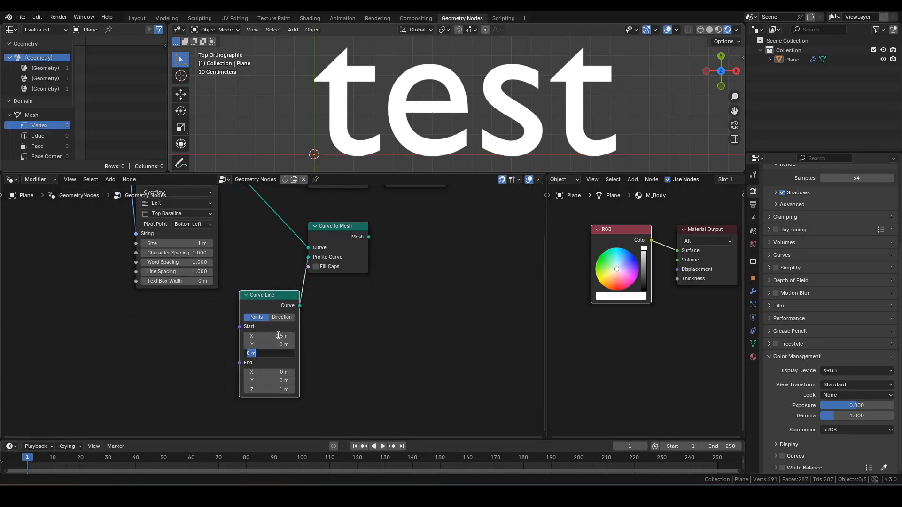
pyautogui.press('BackSpace')
pyautogui.write('.5')
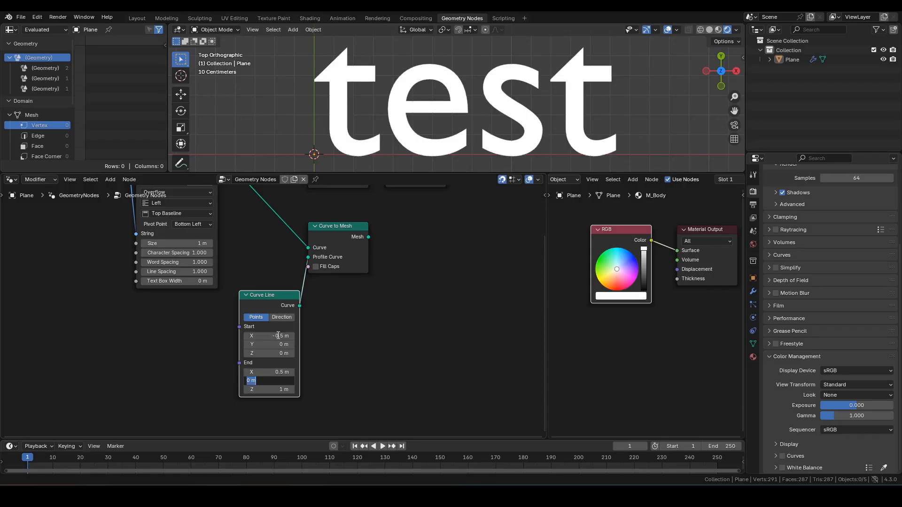
pyautogui.press('Tab')
pyautogui.press('Tab')
pyautogui.write('0')
pyautogui.press('Return')
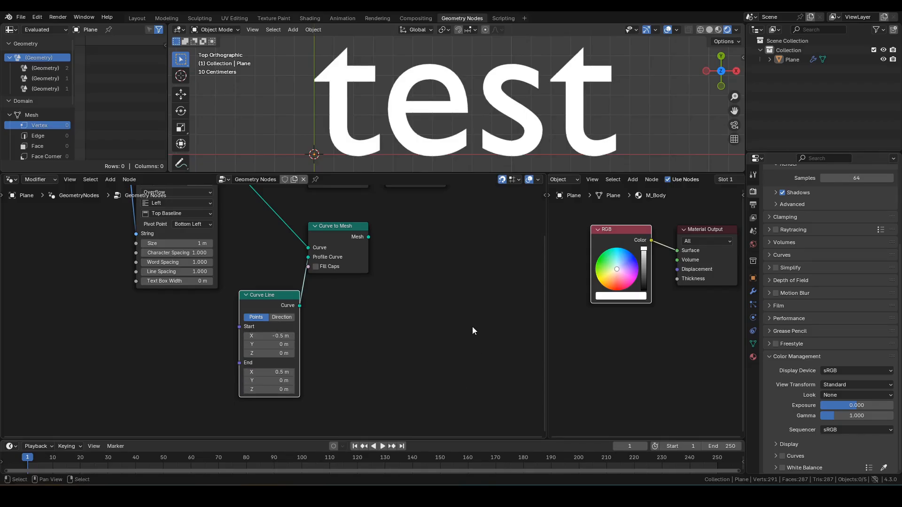
pyautogui.moveTo(449, 300); pyautogui.dragTo(426, 349, button='middle')
pyautogui.click(375, 299)
# Insert a Set Curve Radius node with radius 0.02 m before Curve to Mesh
pyautogui.press('F3')
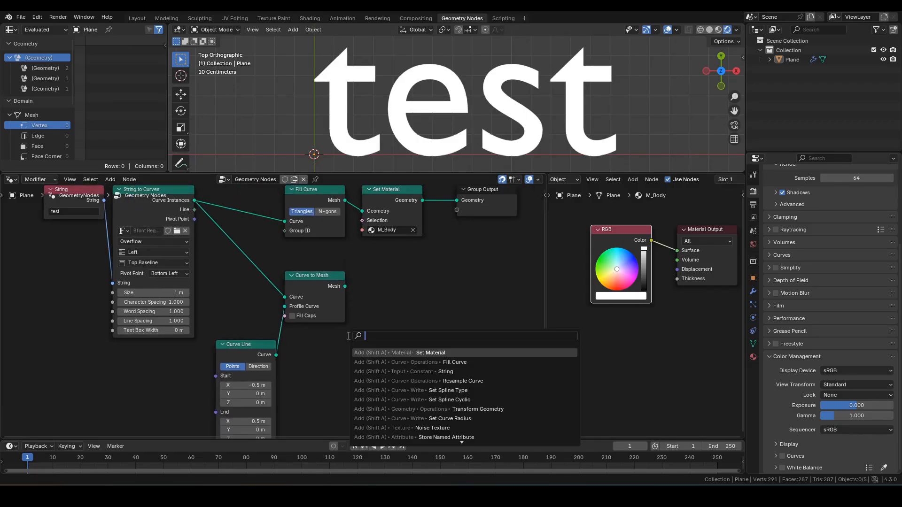
pyautogui.write('set rad')
pyautogui.press('Down')
pyautogui.press('Return')
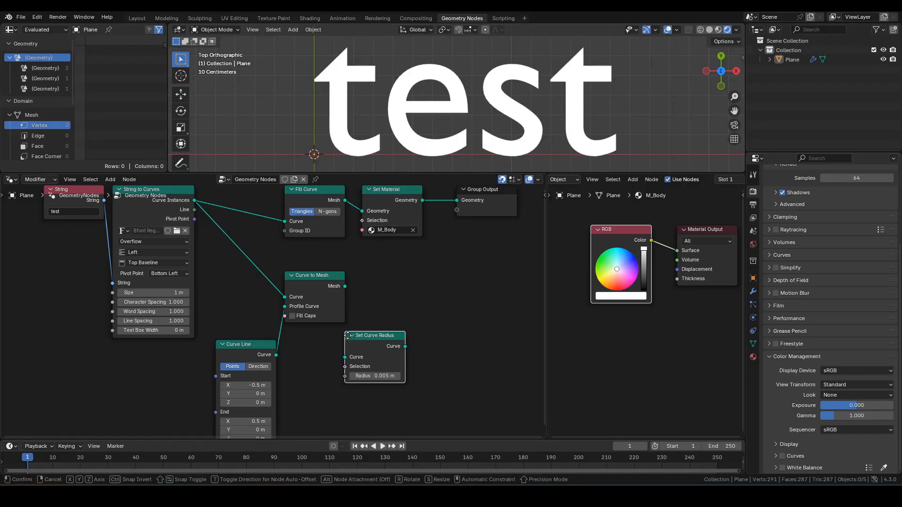
pyautogui.click(217, 266)
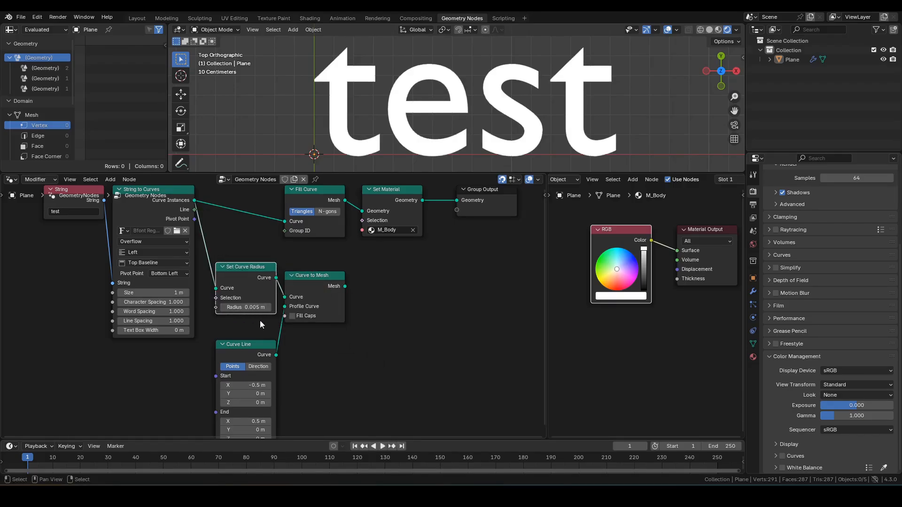
pyautogui.doubleClick(247, 307)
pyautogui.write('.0')
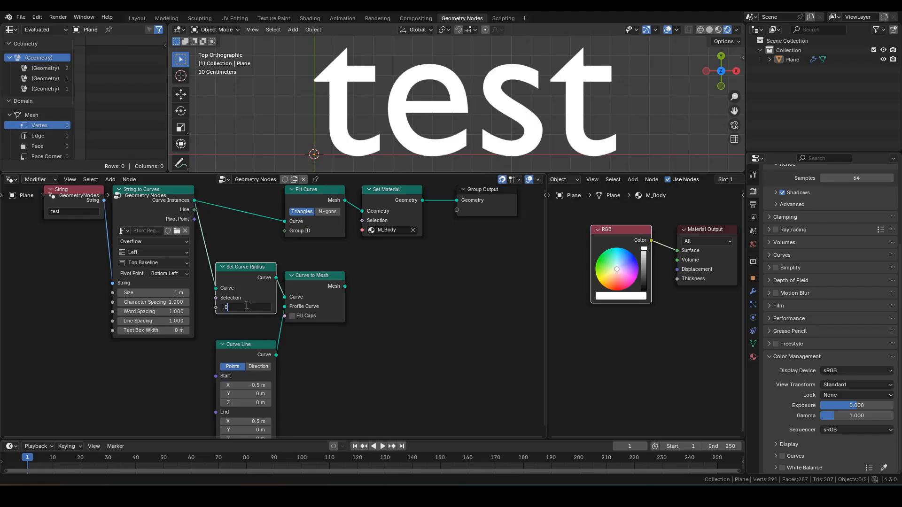
pyautogui.write('2')
pyautogui.press('Return')
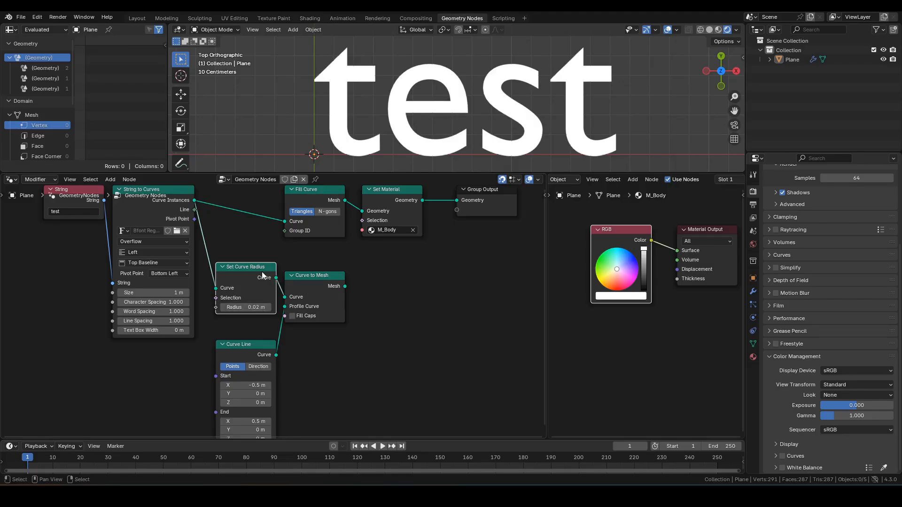
pyautogui.moveTo(262, 272); pyautogui.dragTo(262, 281)
pyautogui.click(409, 273)
pyautogui.moveTo(410, 274); pyautogui.dragTo(384, 296, button='middle')
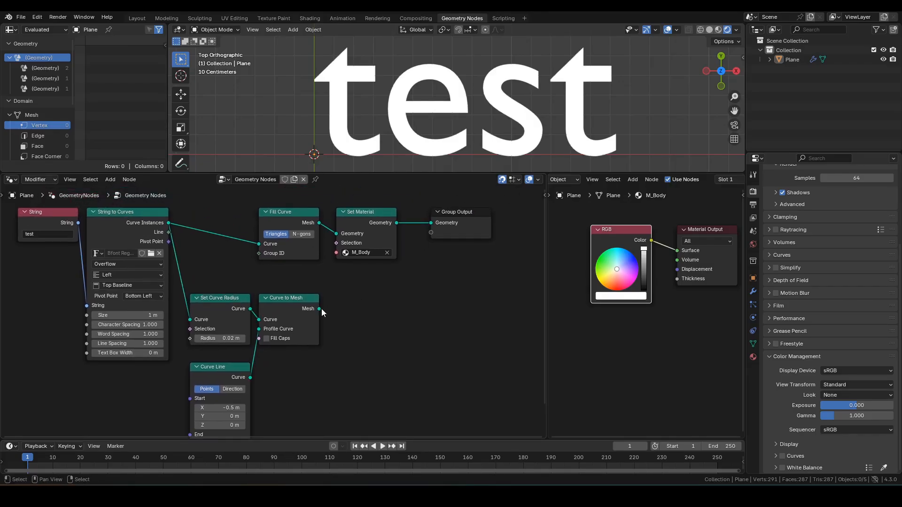
# Add a Set Material node after Curve to Mesh's Mesh output
pyautogui.moveTo(319, 309); pyautogui.dragTo(336, 303)
pyautogui.write('set mat')
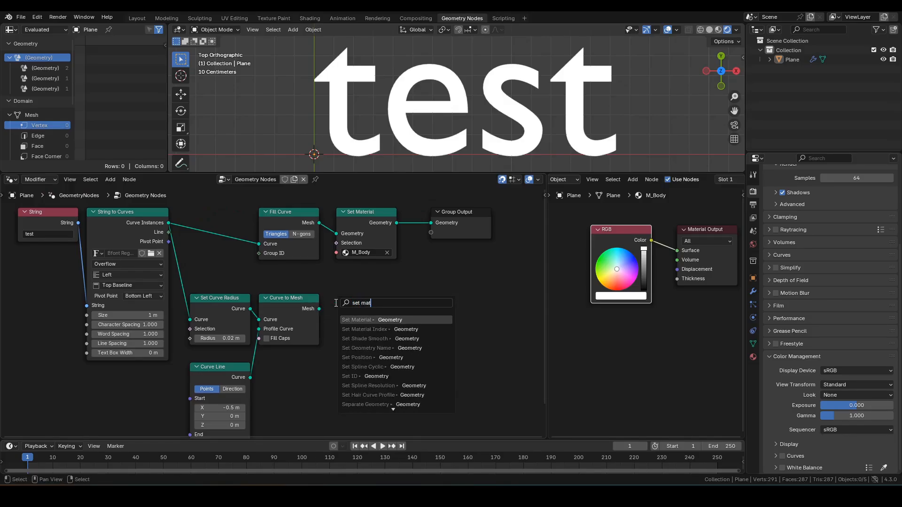
pyautogui.press('Return')
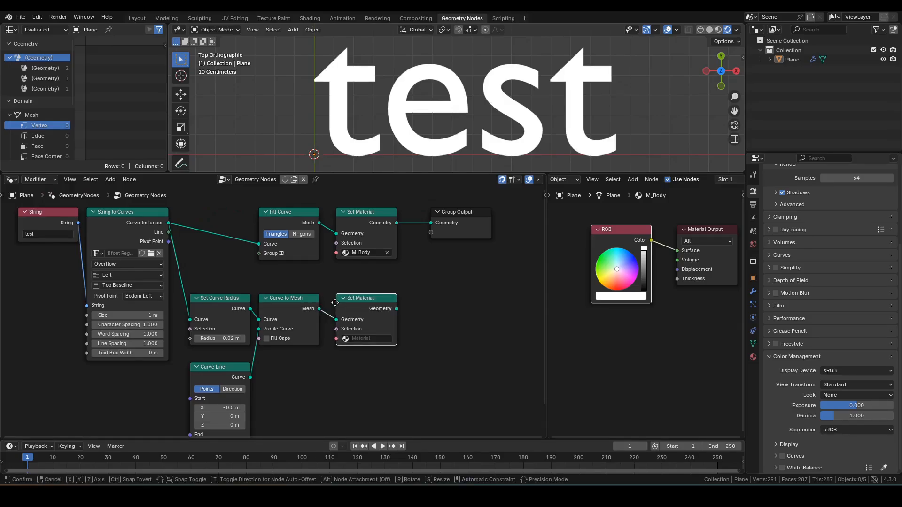
pyautogui.click(335, 303)
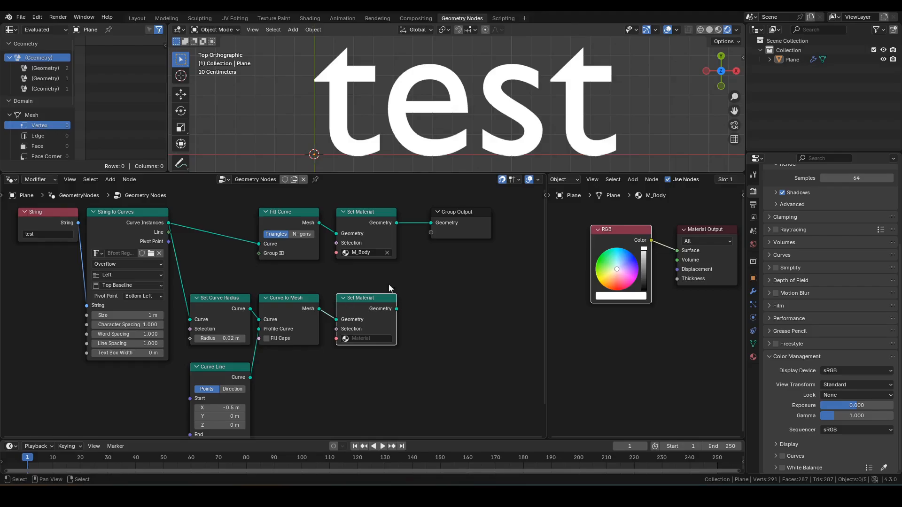
pyautogui.moveTo(404, 288); pyautogui.dragTo(356, 292, button='middle')
# Join both Set Material branches with a Join Geometry node placed beside Group Output
pyautogui.keyDown('shift'); pyautogui.click(331, 225); pyautogui.keyUp('shift')
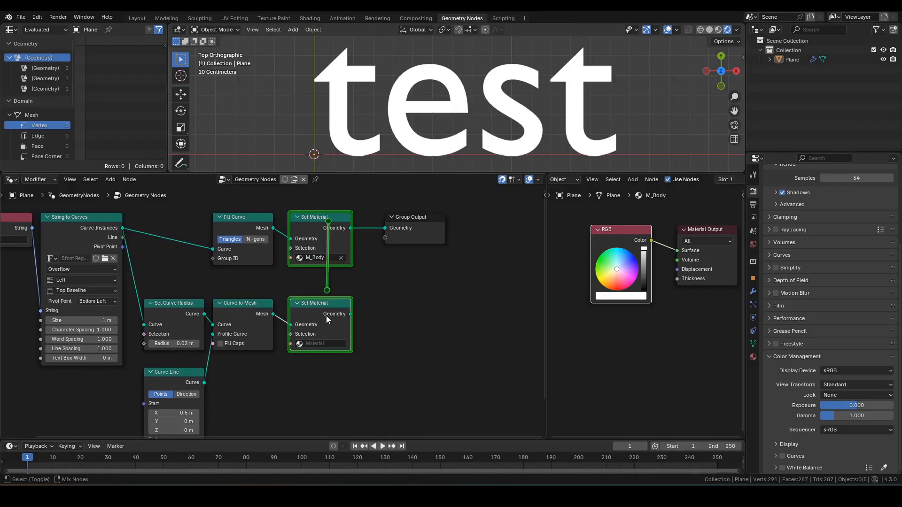
pyautogui.hotkey('ctrl', '0')
pyautogui.moveTo(425, 225); pyautogui.dragTo(506, 223)
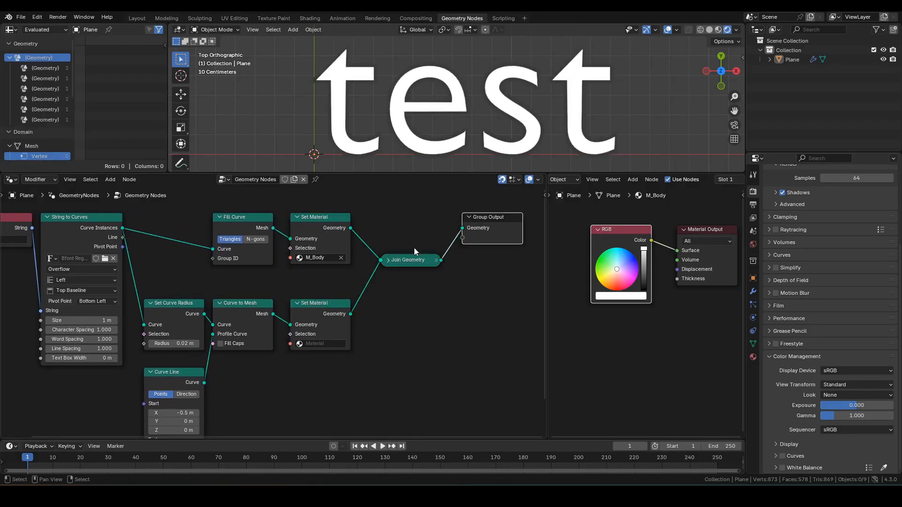
pyautogui.click(389, 259)
pyautogui.moveTo(411, 256); pyautogui.dragTo(422, 217)
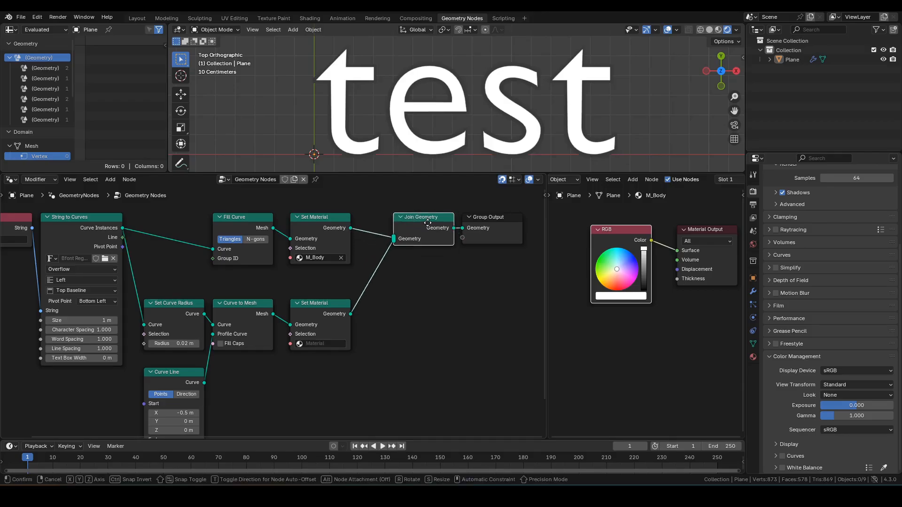
pyautogui.scroll(5, 380, 144)
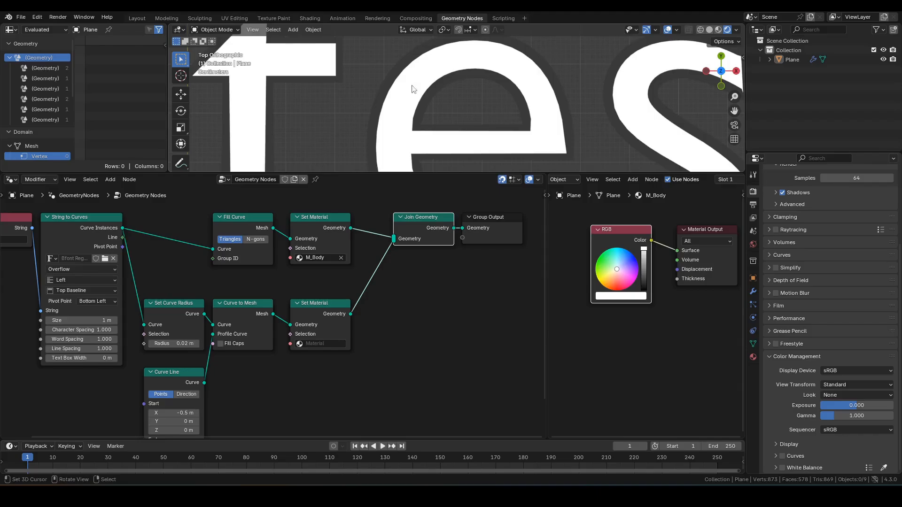
pyautogui.scroll(-5, 386, 121)
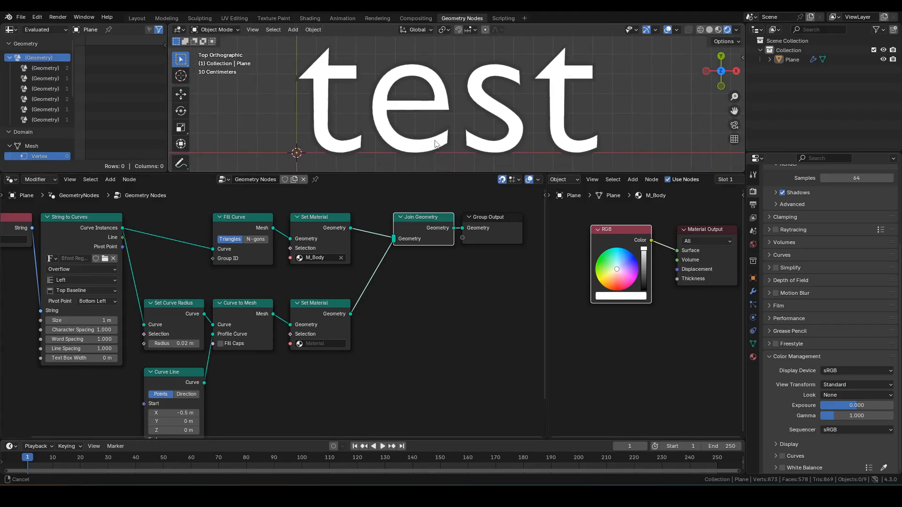
pyautogui.scroll(-2, 630, 216)
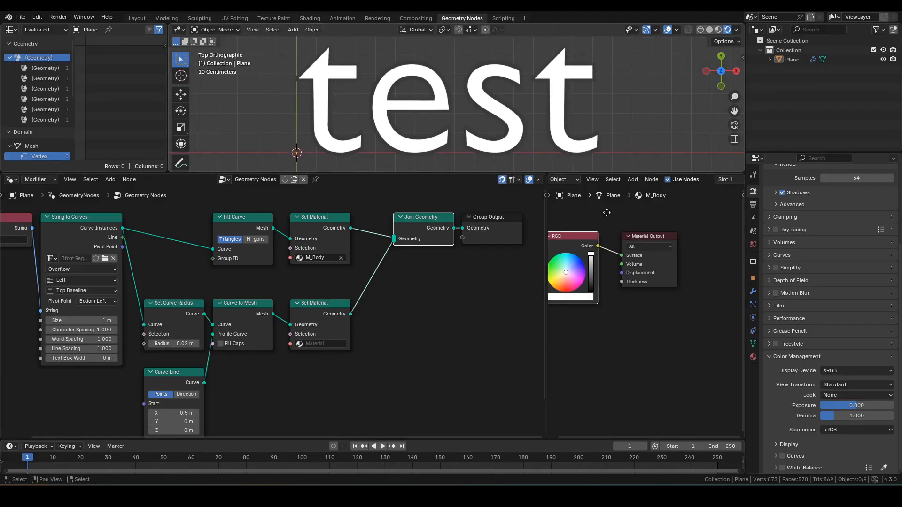
pyautogui.scroll(-3, 721, 179)
pyautogui.scroll(-3, 721, 179)
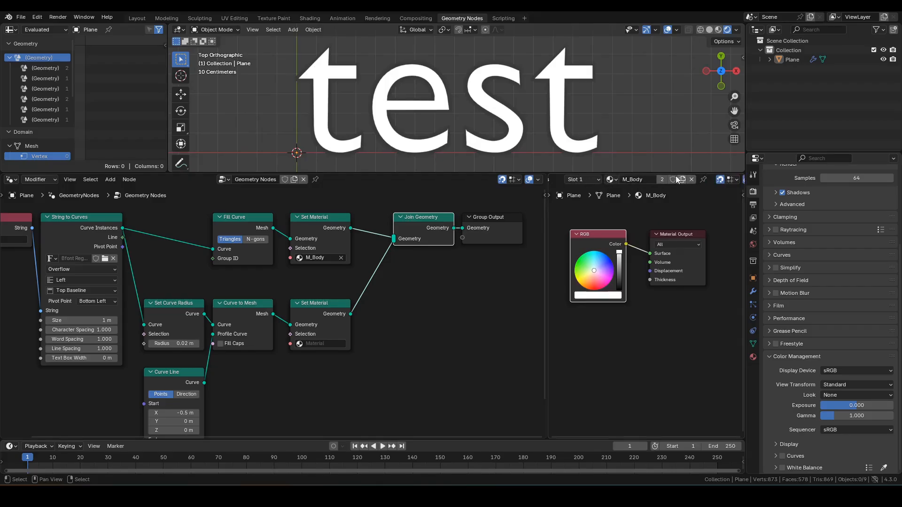
# Make a single-user copy of the body material and name it M_Outline
pyautogui.click(662, 180)
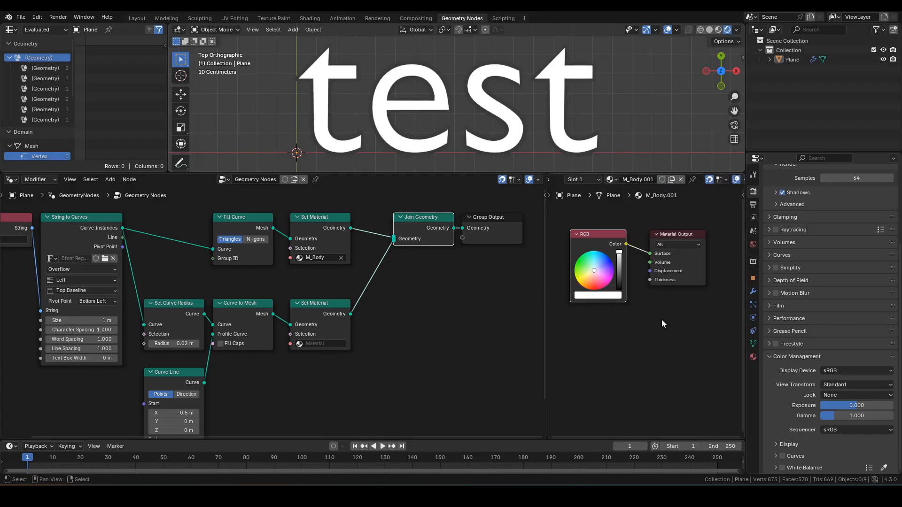
pyautogui.doubleClick(642, 181)
pyautogui.write('M_Outline')
pyautogui.press('Return')
# Set M_Outline's RGB colour to black and assign it in the lower Set Material node
pyautogui.click(600, 308)
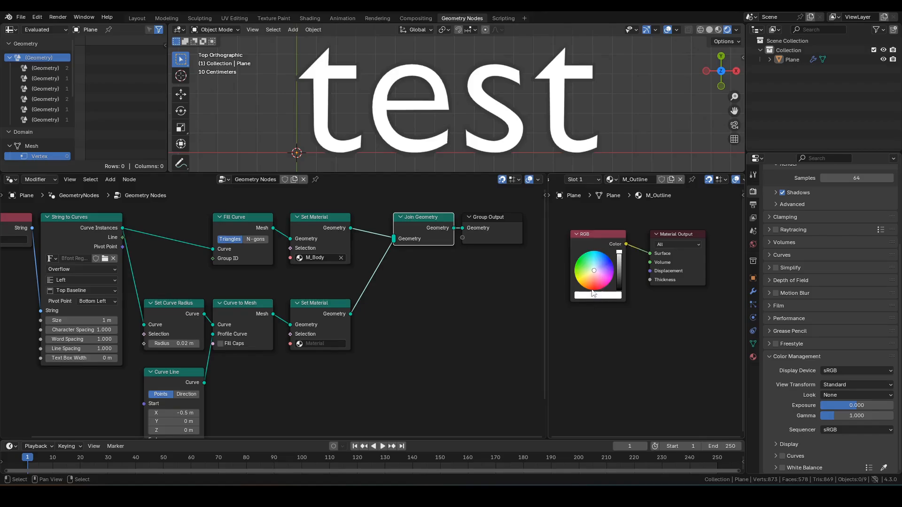
pyautogui.moveTo(621, 255); pyautogui.dragTo(619, 290)
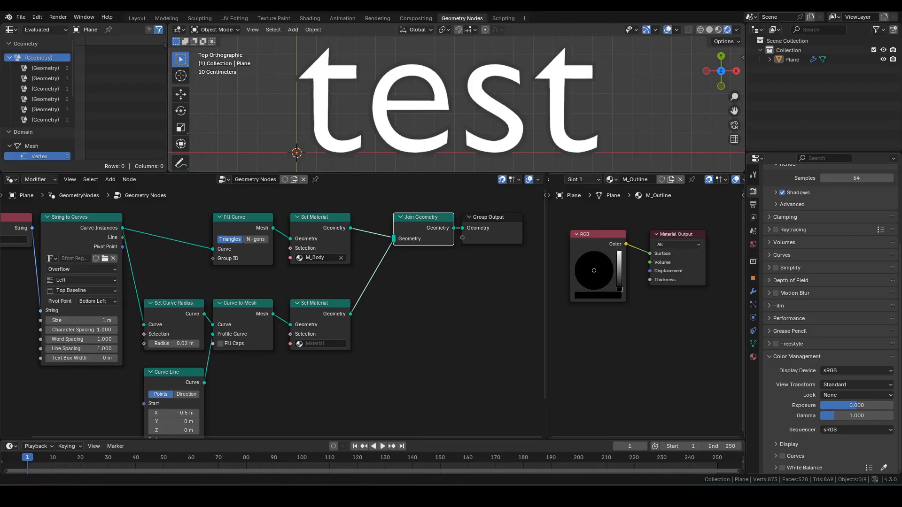
pyautogui.click(321, 344)
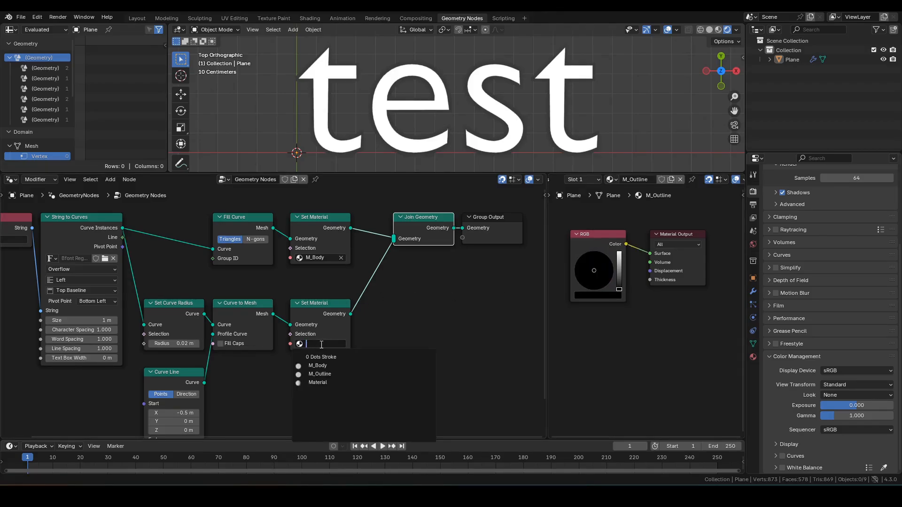
pyautogui.click(324, 372)
pyautogui.scroll(2, 331, 59)
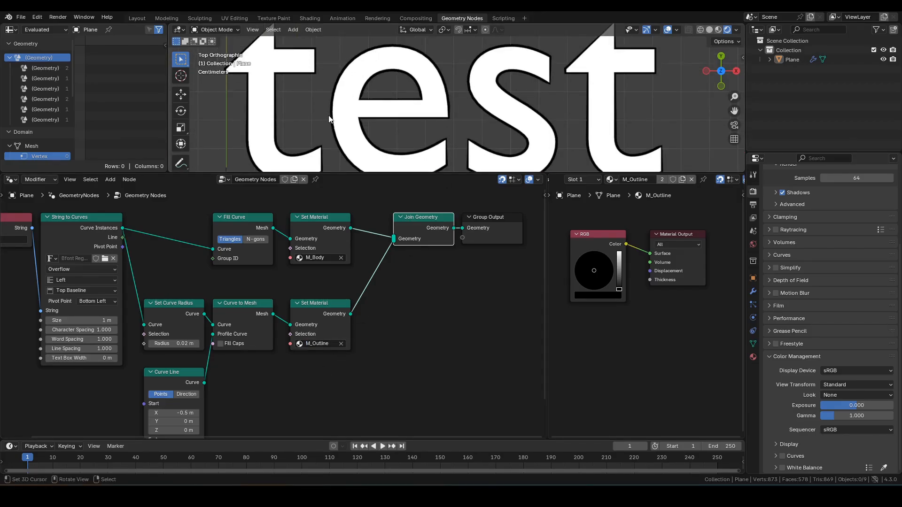
pyautogui.scroll(-2, 449, 102)
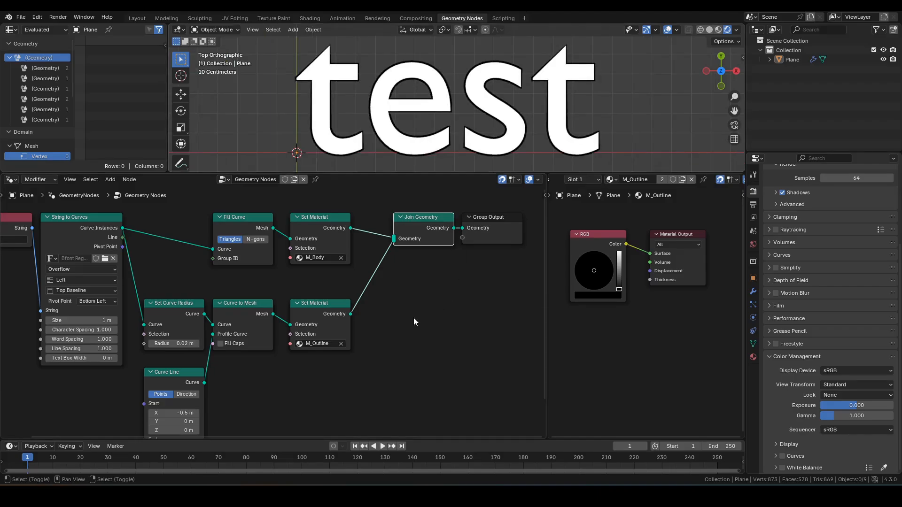
pyautogui.moveTo(414, 318); pyautogui.dragTo(363, 312, button='middle')
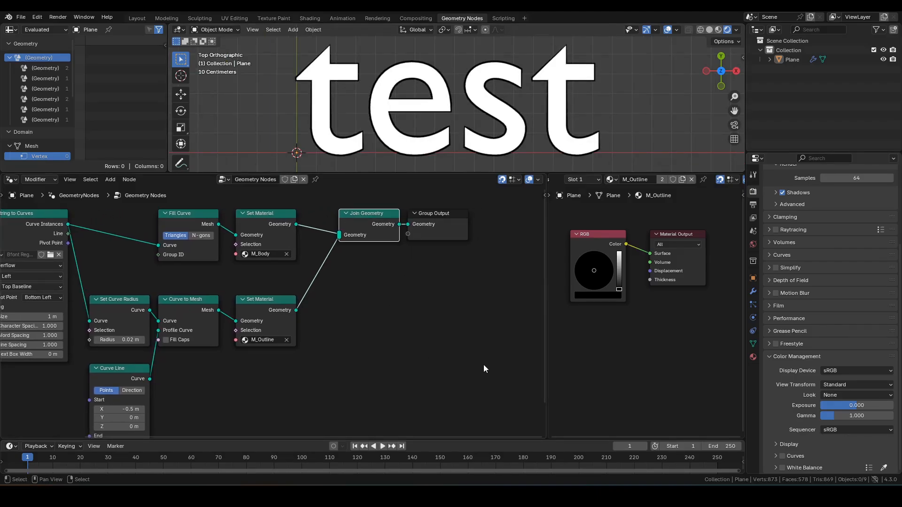
# Move the Set Material, Join Geometry and Group Output nodes to the right to make room
pyautogui.moveTo(485, 369); pyautogui.dragTo(252, 208)
pyautogui.press('g')
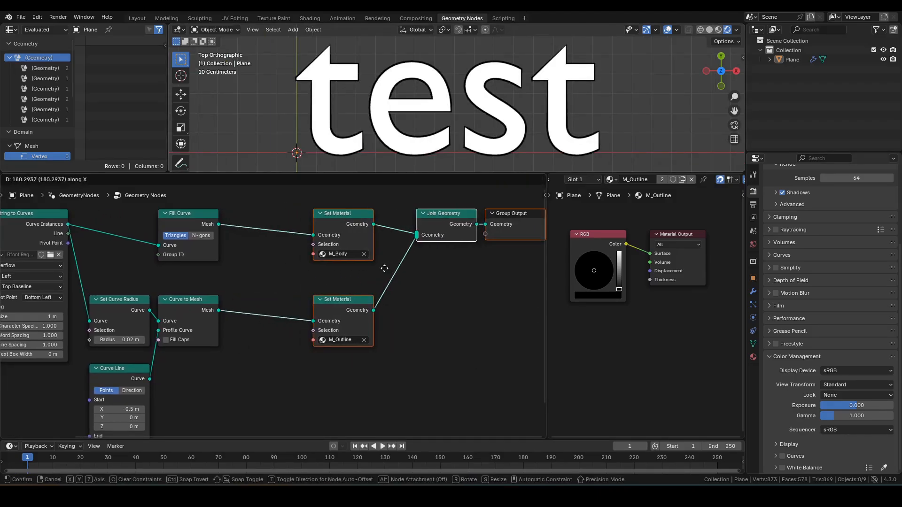
pyautogui.click(381, 268)
pyautogui.click(285, 295)
# Insert Transform Geometry before the M_Outline Set Material with Translation Z 0.1 m
pyautogui.press('F3')
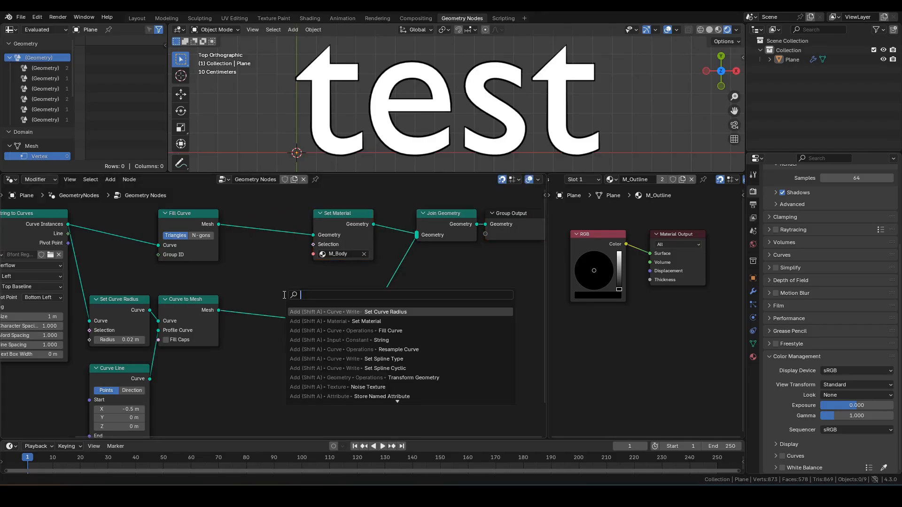
pyautogui.write('tg')
pyautogui.press('Return')
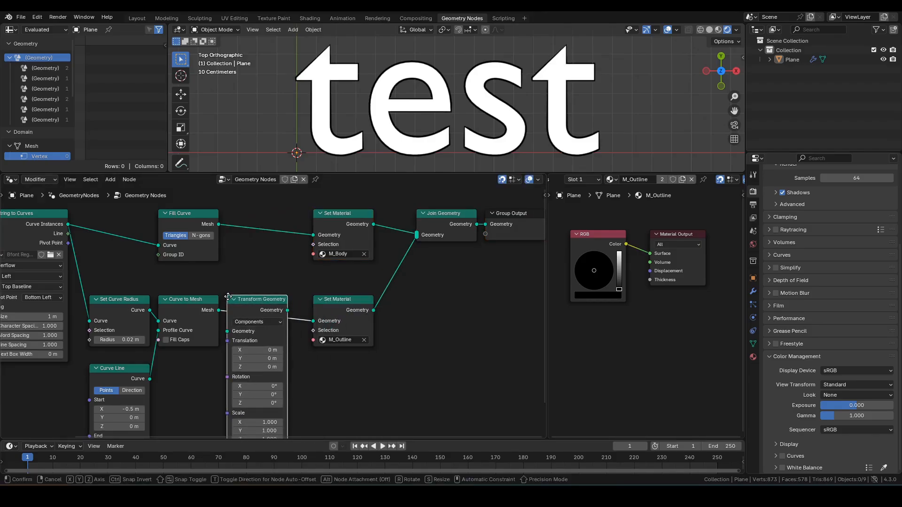
pyautogui.click(227, 298)
pyautogui.moveTo(307, 322); pyautogui.dragTo(382, 295, button='middle')
pyautogui.click(329, 340)
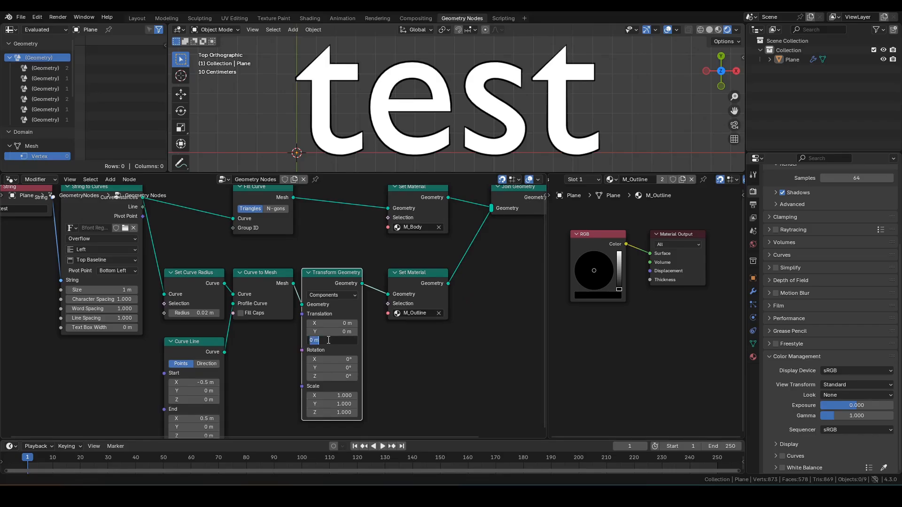
pyautogui.write('0.1')
pyautogui.press('Return')
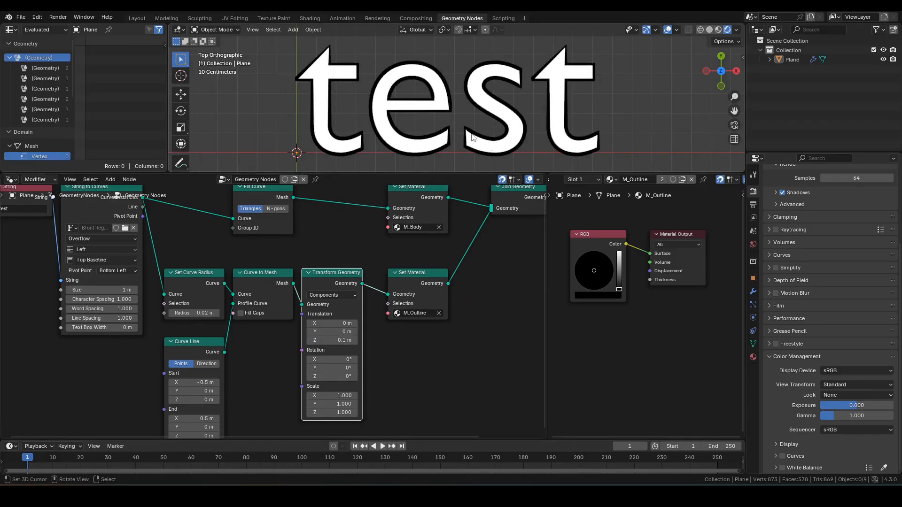
# Orbit and compare top orthographic and perspective views to check the raised outline
pyautogui.moveTo(471, 148); pyautogui.dragTo(479, 97, button='middle')
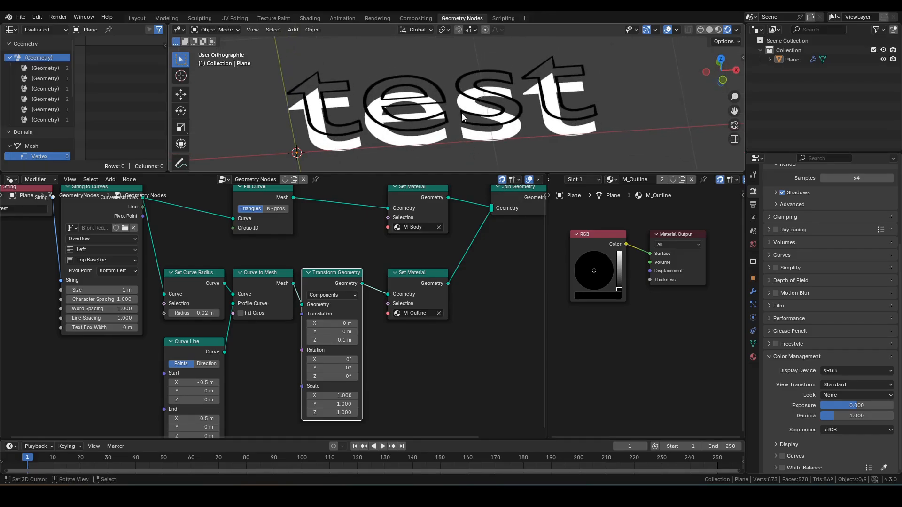
pyautogui.press('KP_7')
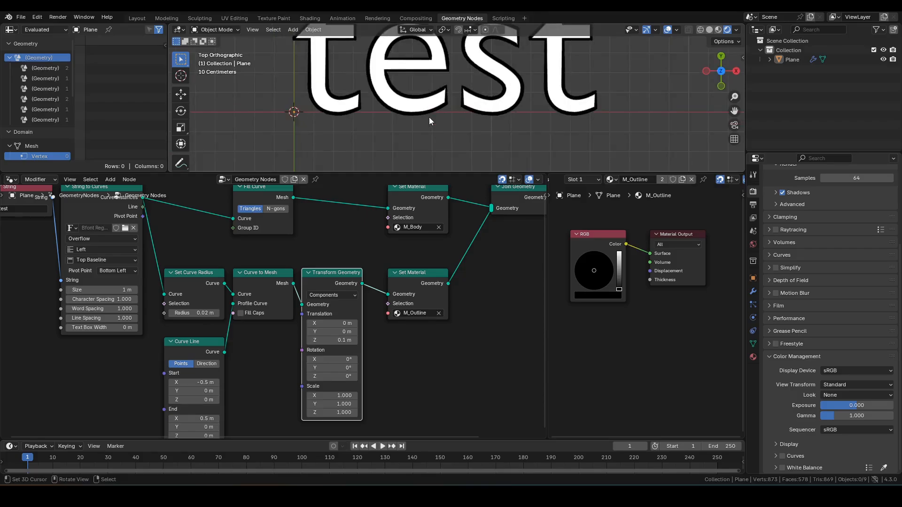
pyautogui.scroll(-5, 439, 120)
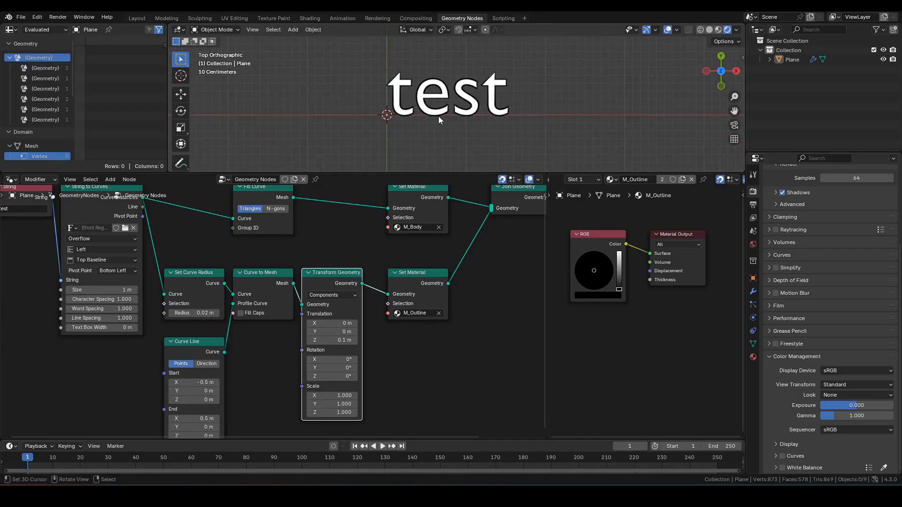
pyautogui.scroll(5, 439, 119)
pyautogui.keyDown('shift'); pyautogui.moveTo(434, 99); pyautogui.dragTo(436, 114, button='middle'); pyautogui.keyUp('shift')
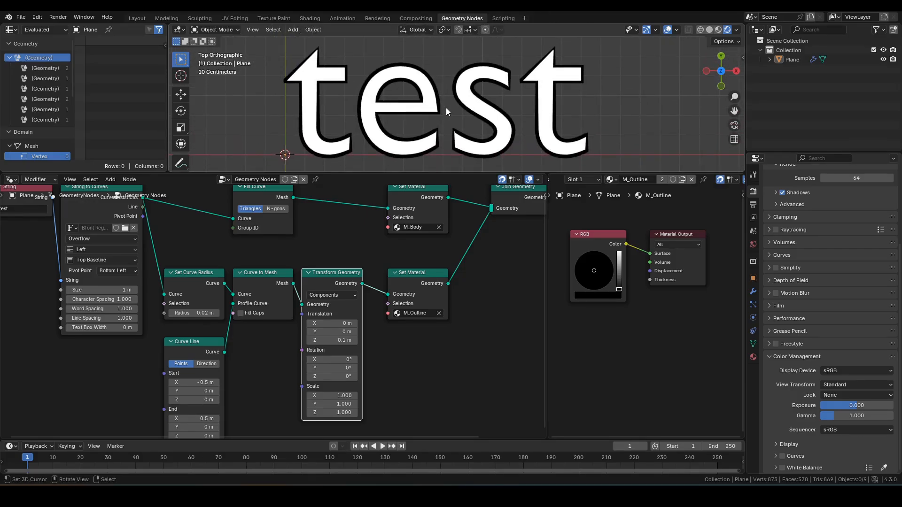
pyautogui.press('KP_5')
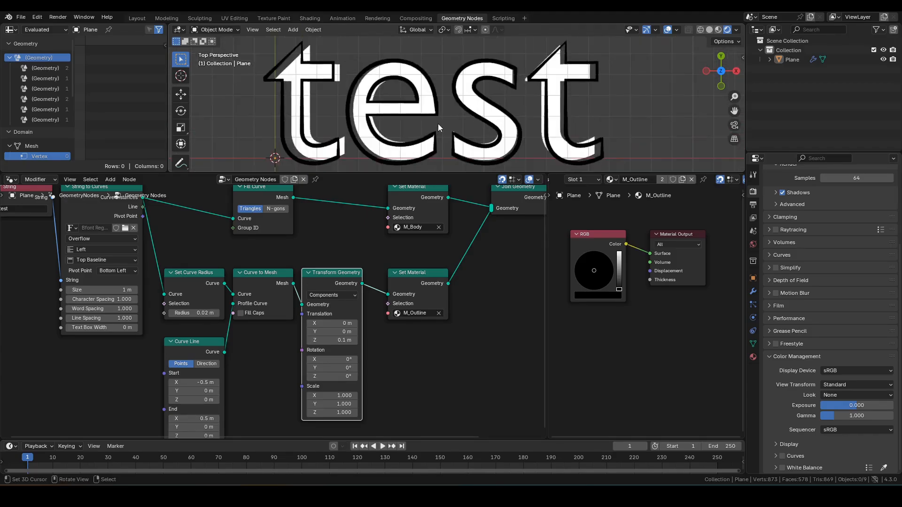
pyautogui.press('KP_5')
pyautogui.press('KP_5')
# Change the outline's Transform Geometry Translation Z from 0.1 m to 0.001 m
pyautogui.moveTo(435, 131); pyautogui.dragTo(442, 85, button='middle')
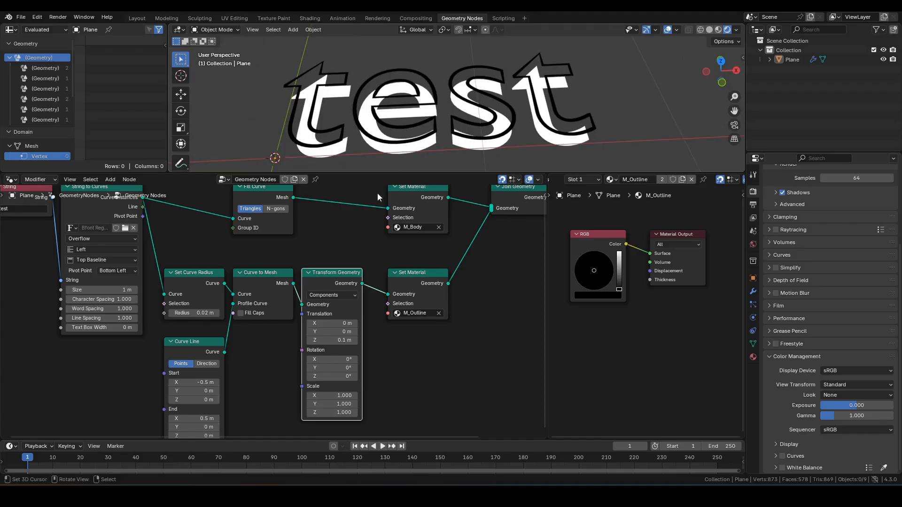
pyautogui.click(335, 339)
pyautogui.press('BackSpace')
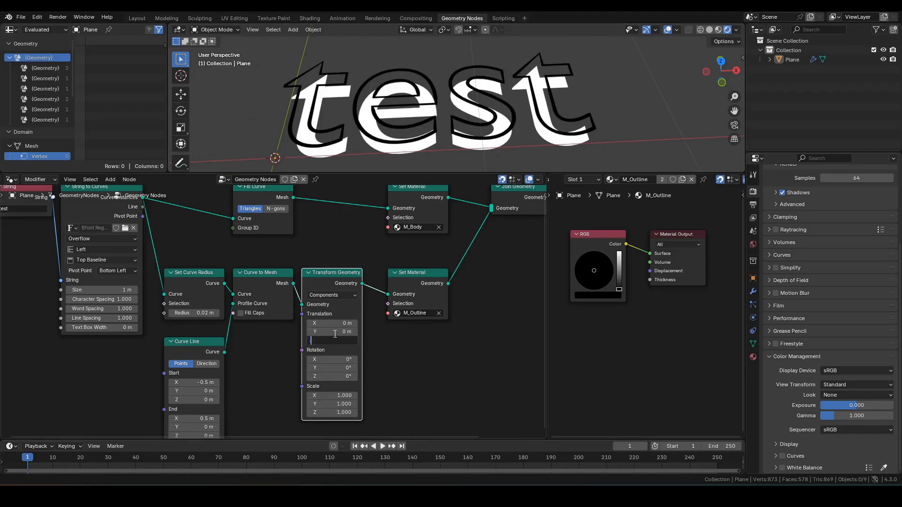
pyautogui.write('.001')
pyautogui.press('Return')
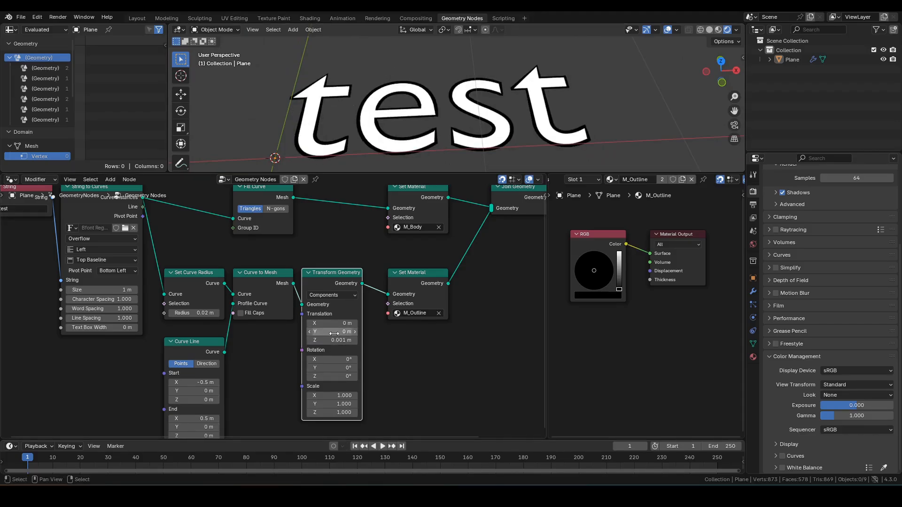
# Check the thin outline from a low angle and top view, marking it around the t
pyautogui.moveTo(430, 141); pyautogui.dragTo(479, 125, button='middle')
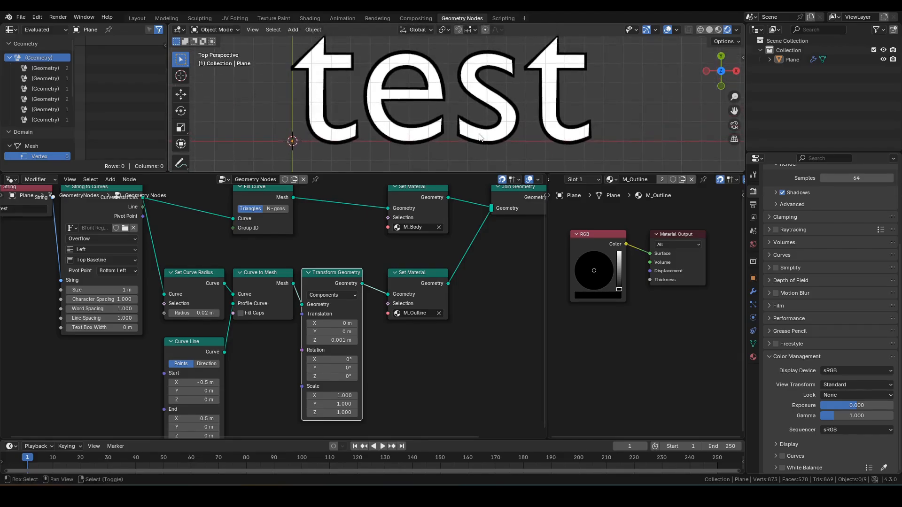
pyautogui.scroll(-4, 479, 125)
pyautogui.scroll(4, 480, 125)
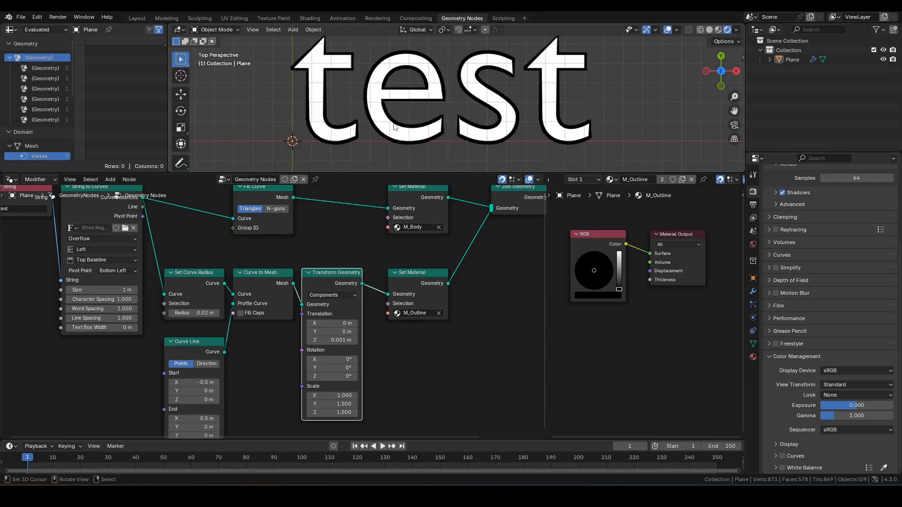
pyautogui.press('KP_5')
pyautogui.scroll(-1, 453, 87)
pyautogui.moveTo(454, 86)
pyautogui.keyDown('shift'); pyautogui.mouseDown(button='middle')
pyautogui.moveTo(458, 115)
pyautogui.moveTo(458, 100)
pyautogui.mouseUp(button='middle'); pyautogui.keyUp('shift')
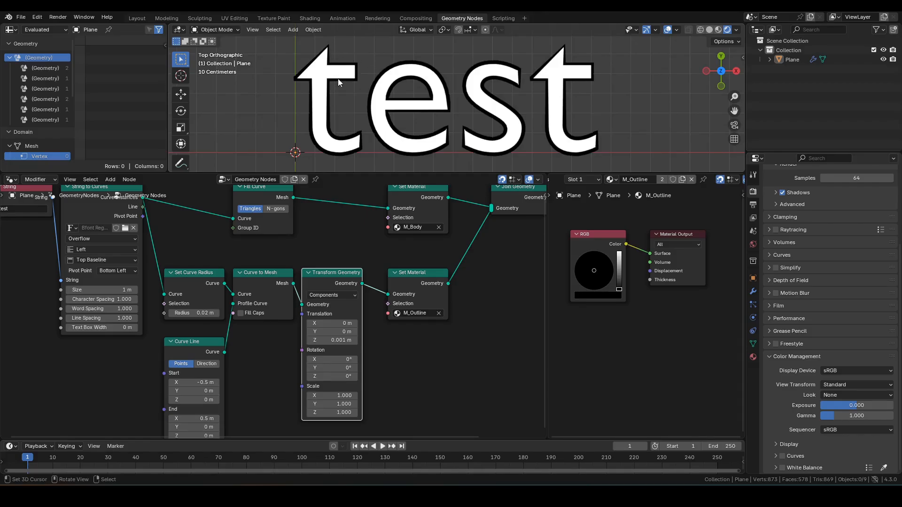
pyautogui.scroll(4, 337, 78)
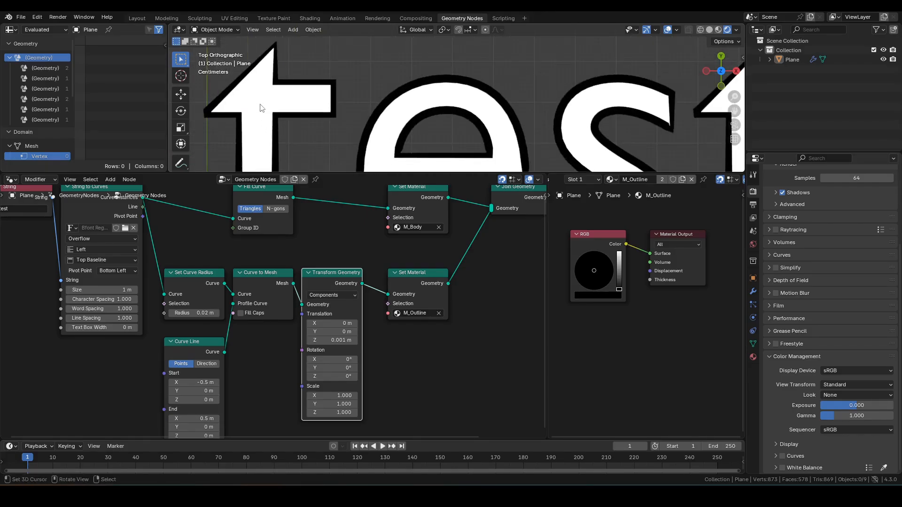
pyautogui.moveTo(253, 113)
pyautogui.mouseDown()
pyautogui.moveTo(220, 116)
pyautogui.moveTo(275, 42)
pyautogui.moveTo(250, 116)
pyautogui.mouseUp()
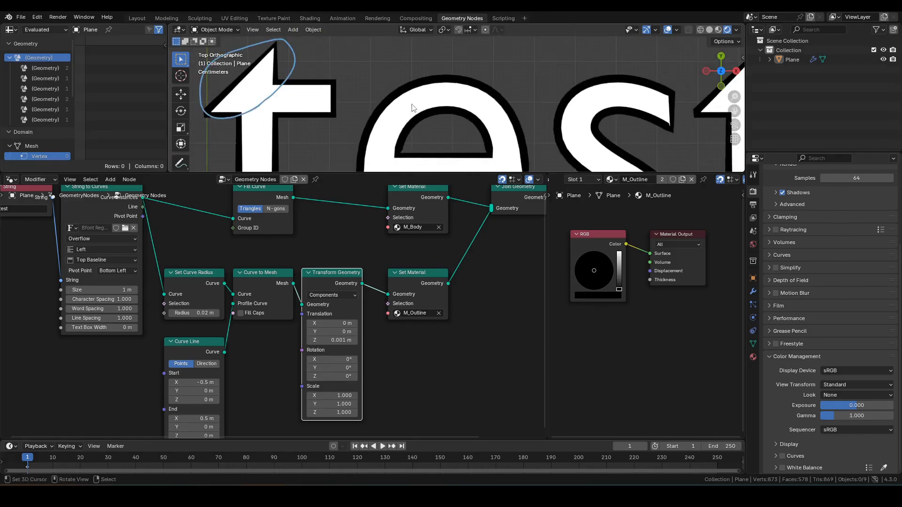
# Mark the outline at the tip of the e, then recentre the word and leftmost nodes
pyautogui.scroll(-3, 504, 134)
pyautogui.scroll(5, 479, 100)
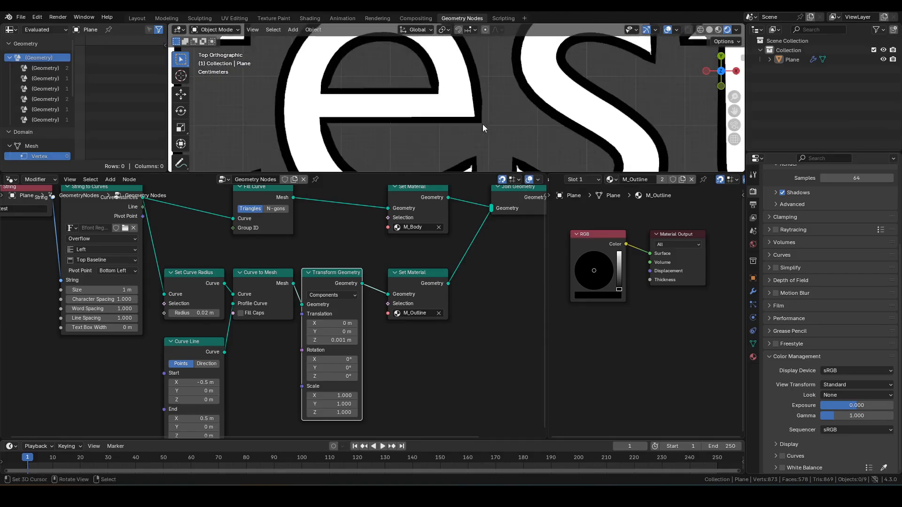
pyautogui.keyDown('shift'); pyautogui.moveTo(483, 124); pyautogui.dragTo(440, 67, button='middle'); pyautogui.keyUp('shift')
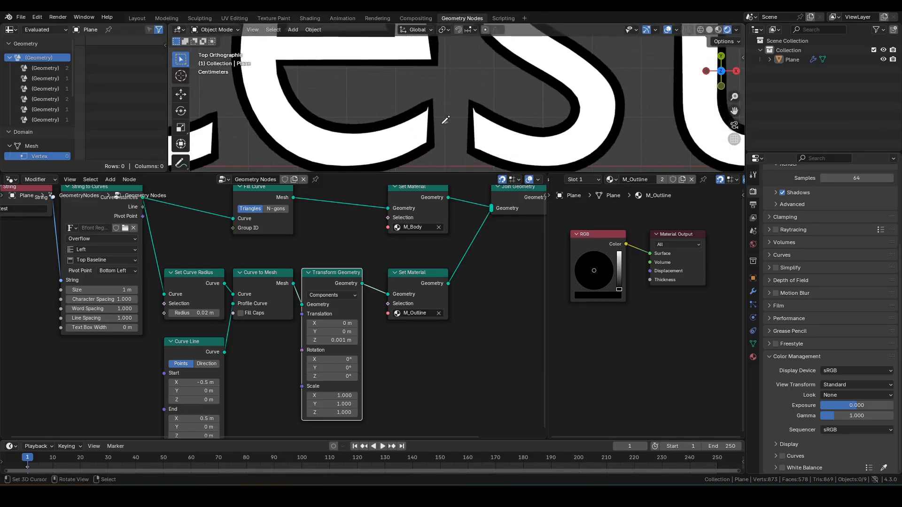
pyautogui.moveTo(447, 122)
pyautogui.mouseDown()
pyautogui.moveTo(450, 93)
pyautogui.moveTo(437, 124)
pyautogui.mouseUp()
pyautogui.scroll(-6, 447, 110)
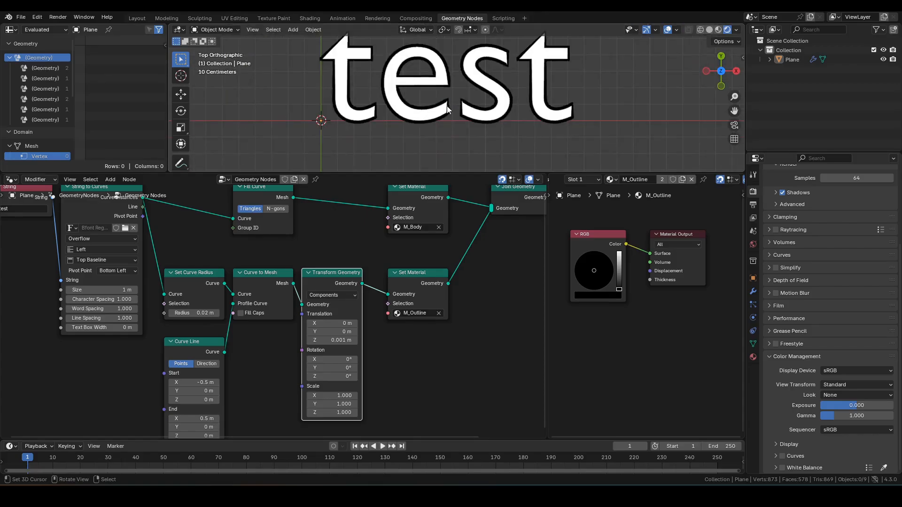
pyautogui.moveTo(451, 108)
pyautogui.keyDown('shift'); pyautogui.mouseDown(button='middle')
pyautogui.moveTo(462, 121)
pyautogui.moveTo(463, 104)
pyautogui.mouseUp(button='middle'); pyautogui.keyUp('shift')
pyautogui.scroll(-4, 264, 263)
pyautogui.moveTo(254, 263); pyautogui.dragTo(347, 270, button='middle')
# Move the String and String to Curves nodes further left to make room
pyautogui.moveTo(150, 214); pyautogui.dragTo(277, 279)
pyautogui.press('g')
pyautogui.click(202, 301)
pyautogui.scroll(3, 197, 303)
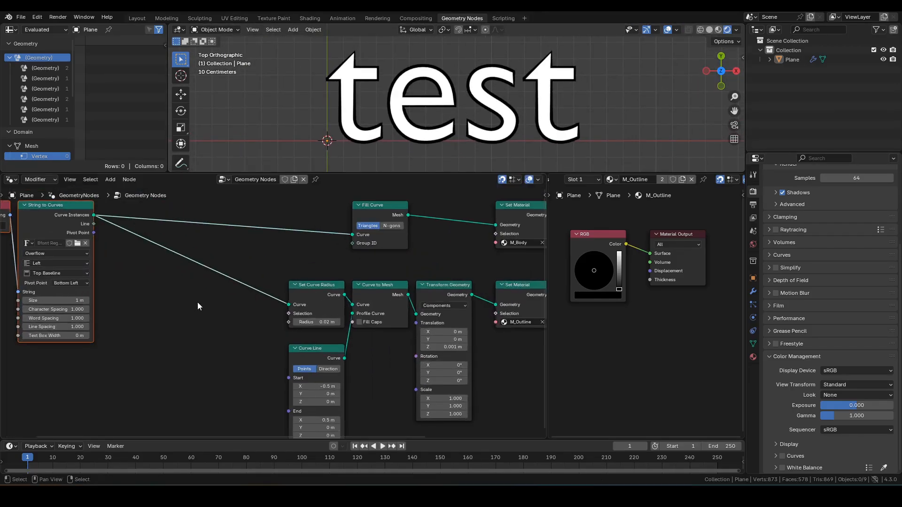
pyautogui.click(197, 302)
pyautogui.moveTo(174, 307); pyautogui.dragTo(229, 306, button='middle')
# Insert a Set Spline Type node after String to Curves, set to NURBS
pyautogui.press('F3')
pyautogui.write('t')
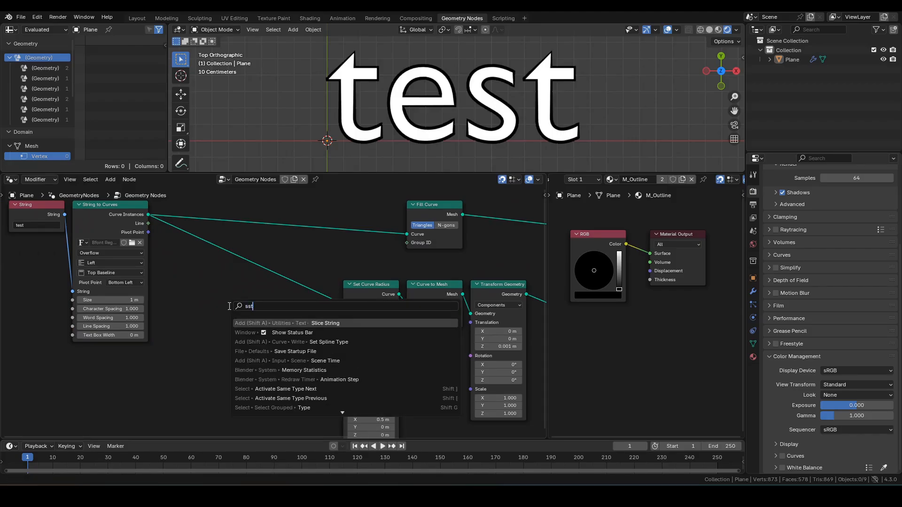
pyautogui.press('Down')
pyautogui.press('Down')
pyautogui.press('Return')
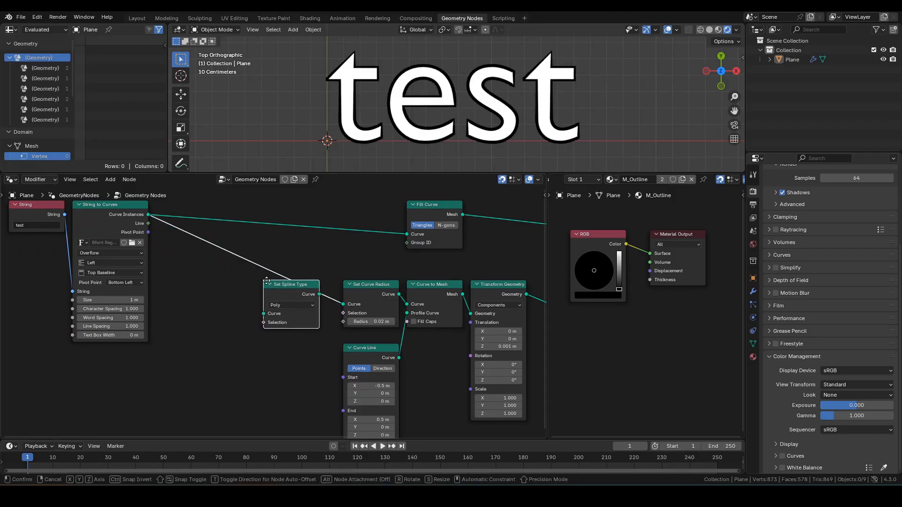
pyautogui.click(276, 283)
pyautogui.click(295, 305)
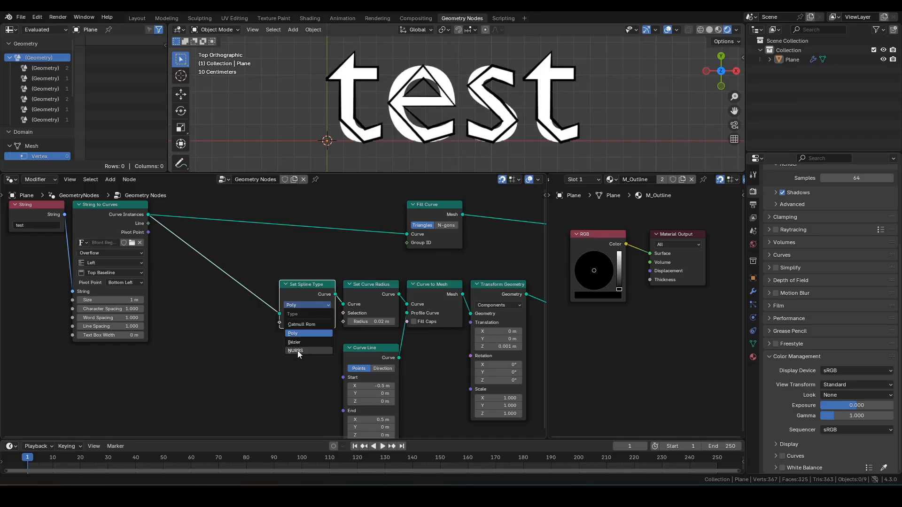
pyautogui.click(298, 352)
# Zoom in and mute and unmute Set Spline Type to compare the outline
pyautogui.scroll(3, 383, 133)
pyautogui.keyDown('shift'); pyautogui.moveTo(246, 67); pyautogui.dragTo(320, 118, button='middle'); pyautogui.keyUp('shift')
pyautogui.scroll(2, 320, 117)
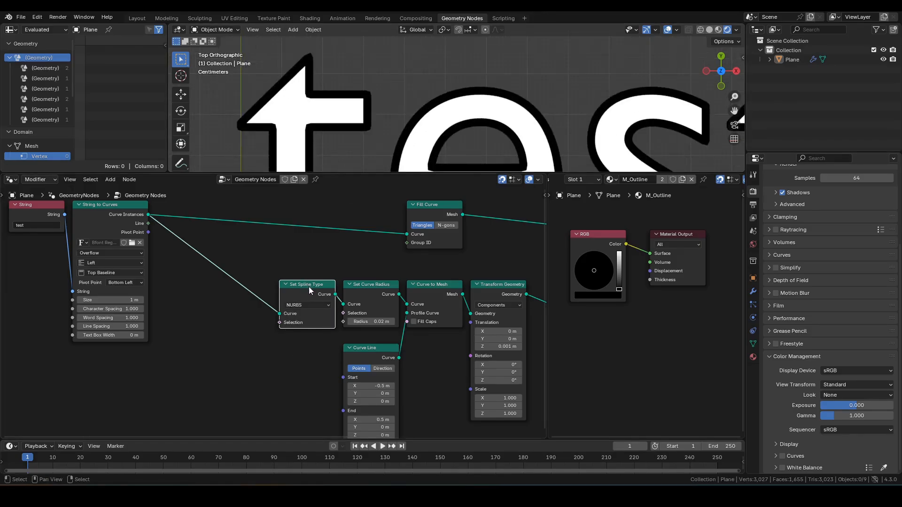
pyautogui.press('m')
pyautogui.press('m')
pyautogui.press('m')
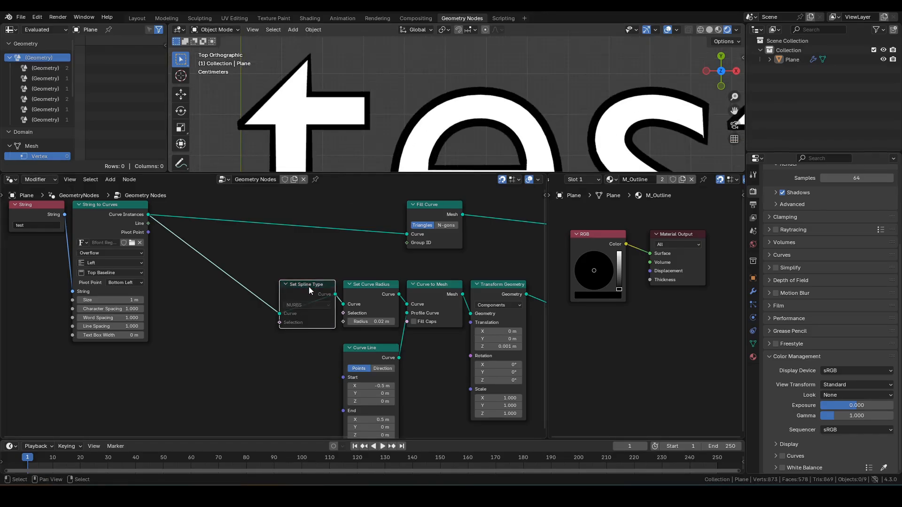
pyautogui.press('m')
pyautogui.scroll(-5, 486, 136)
pyautogui.keyDown('shift'); pyautogui.moveTo(487, 134); pyautogui.dragTo(459, 109, button='middle'); pyautogui.keyUp('shift')
# Insert a Resample Curve node before Set Spline Type, resampling by Length 0.01 m
pyautogui.moveTo(215, 288); pyautogui.dragTo(290, 283, button='middle')
pyautogui.click(264, 296)
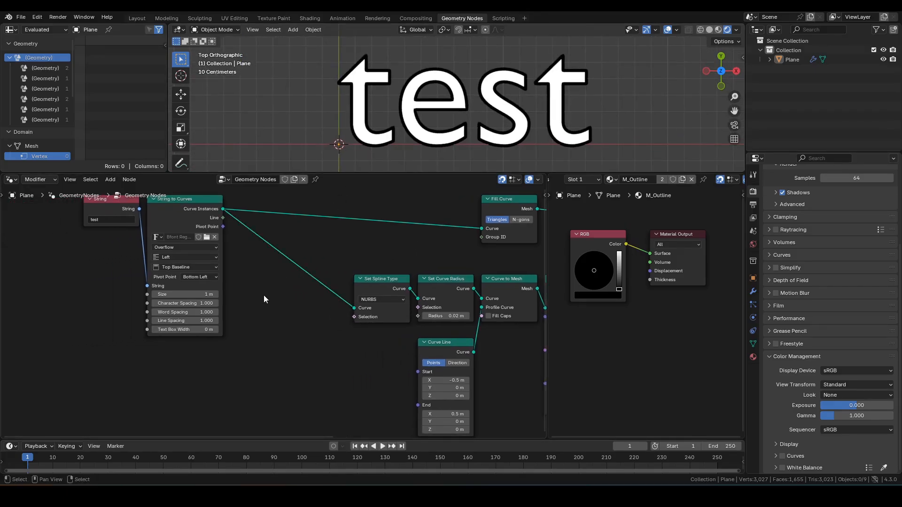
pyautogui.press('F3')
pyautogui.write('resam')
pyautogui.press('Return')
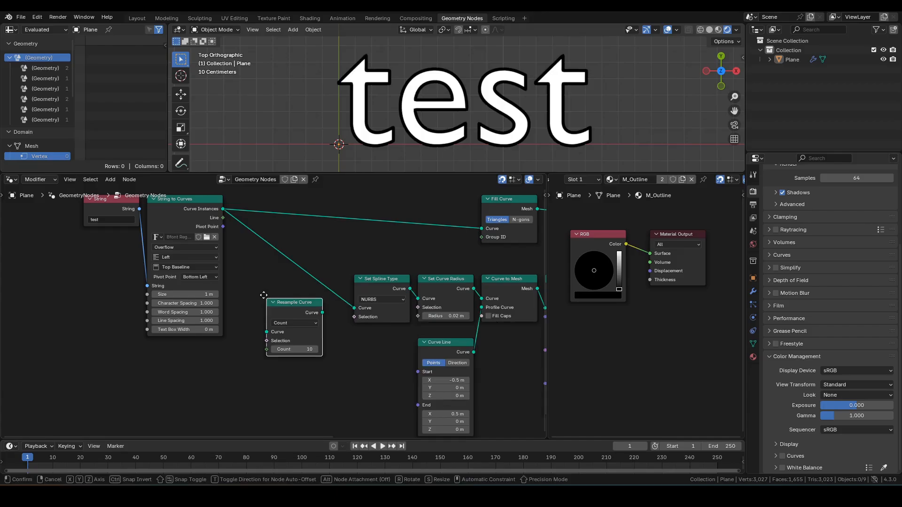
pyautogui.click(280, 273)
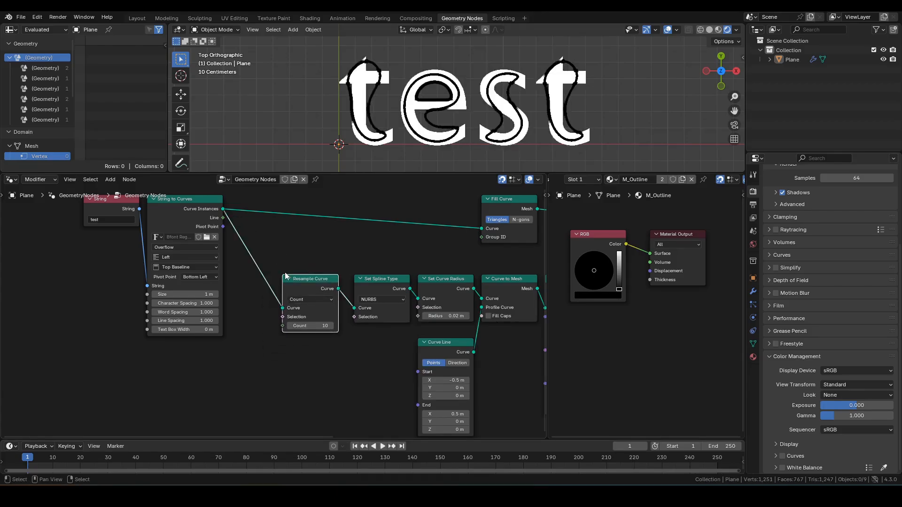
pyautogui.click(308, 300)
pyautogui.click(308, 334)
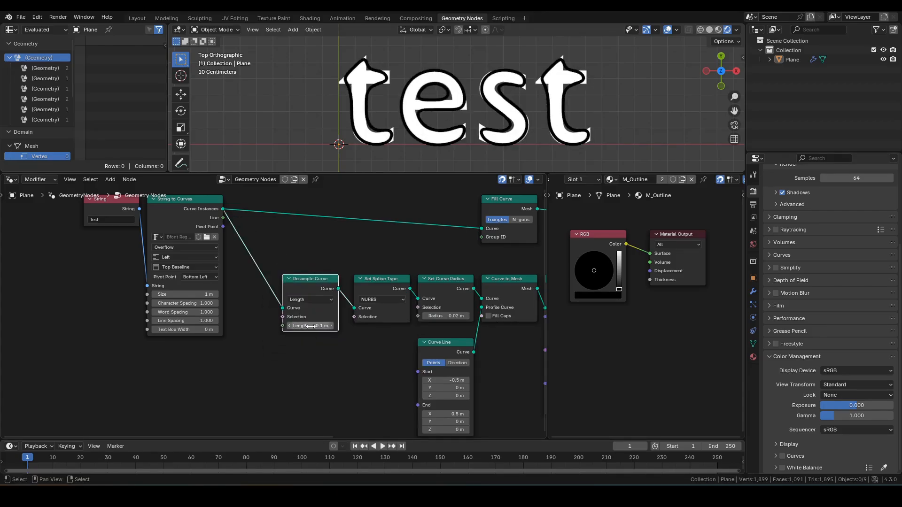
pyautogui.doubleClick(307, 326)
pyautogui.write('0.01')
pyautogui.press('Return')
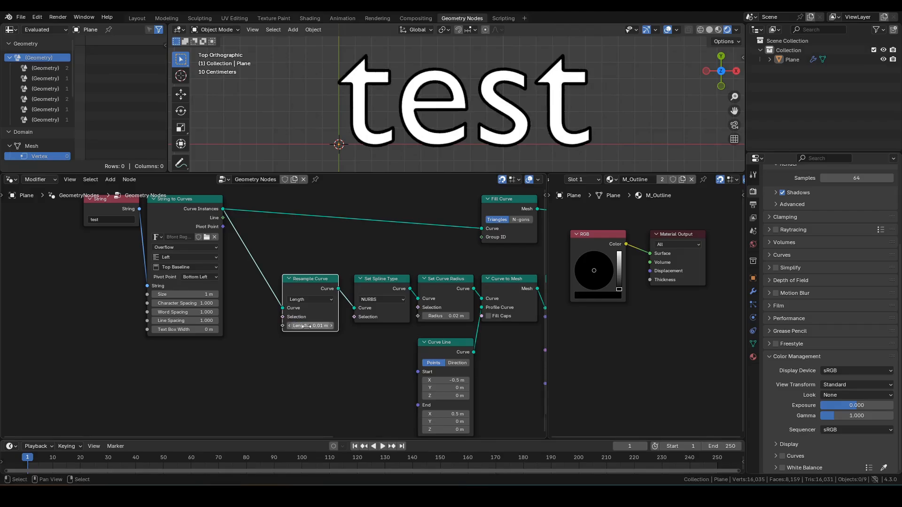
# Toggle Resample Curve's mute to compare the denser, smoother outline
pyautogui.moveTo(321, 319); pyautogui.dragTo(329, 320)
pyautogui.scroll(8, 453, 111)
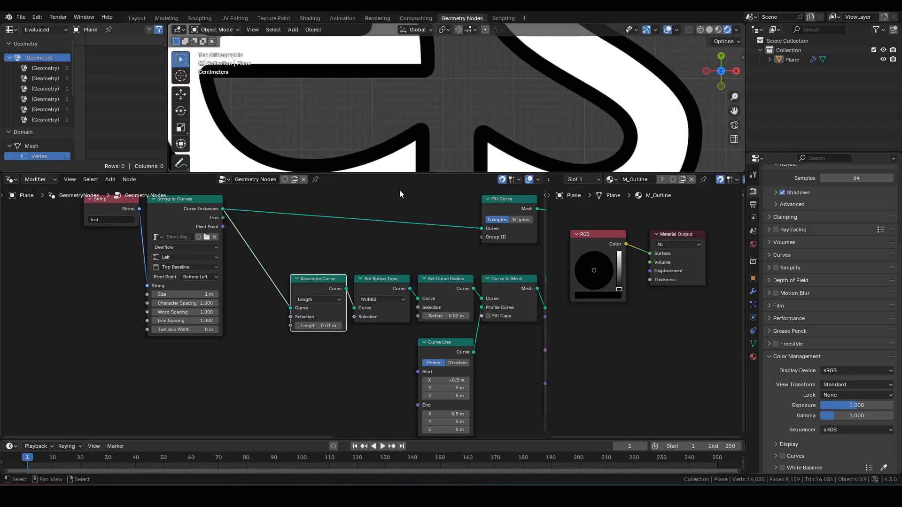
pyautogui.press('m')
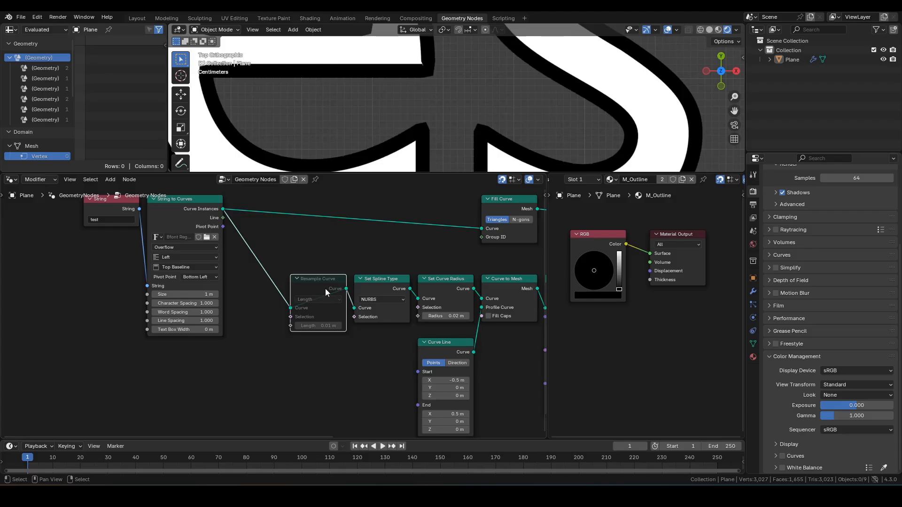
pyautogui.press('m')
pyautogui.press('m')
pyautogui.press('m')
pyautogui.scroll(-6, 543, 131)
# Move the lower Set Material beside Transform Geometry and box-select Resample Curve through Set Material
pyautogui.keyDown('shift'); pyautogui.moveTo(542, 130); pyautogui.dragTo(520, 146, button='middle'); pyautogui.keyUp('shift')
pyautogui.scroll(-2, 520, 147)
pyautogui.scroll(-3, 497, 299)
pyautogui.moveTo(512, 294); pyautogui.dragTo(408, 276, button='middle')
pyautogui.moveTo(465, 274); pyautogui.dragTo(453, 274)
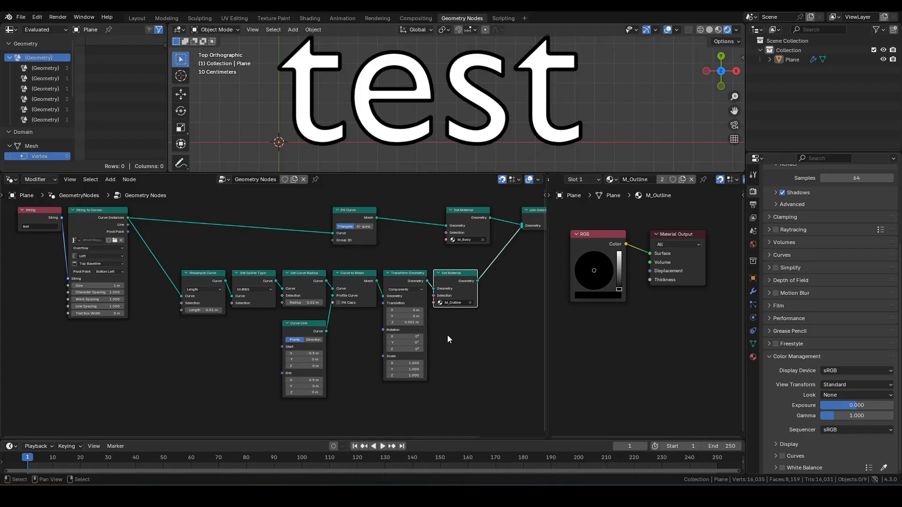
pyautogui.moveTo(447, 335)
pyautogui.mouseDown(button='middle')
pyautogui.moveTo(454, 328)
pyautogui.moveTo(439, 322)
pyautogui.mouseUp(button='middle')
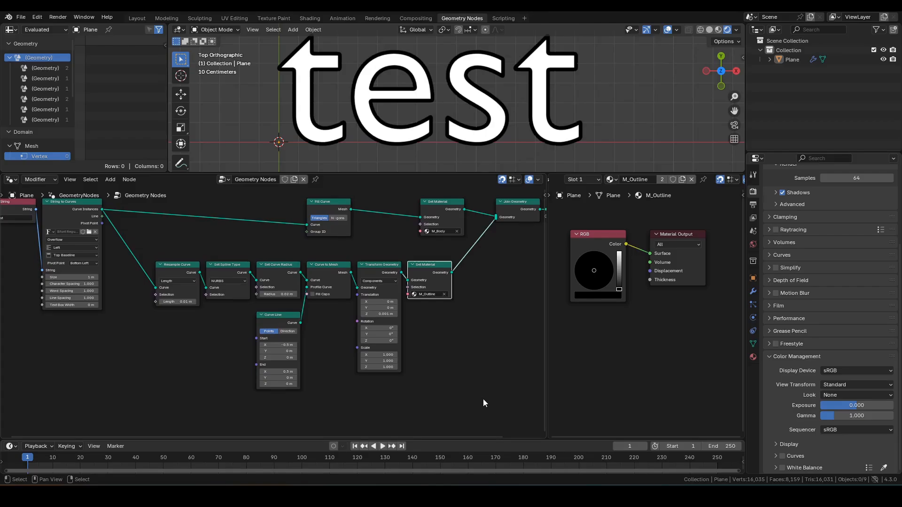
pyautogui.moveTo(483, 399); pyautogui.dragTo(146, 266)
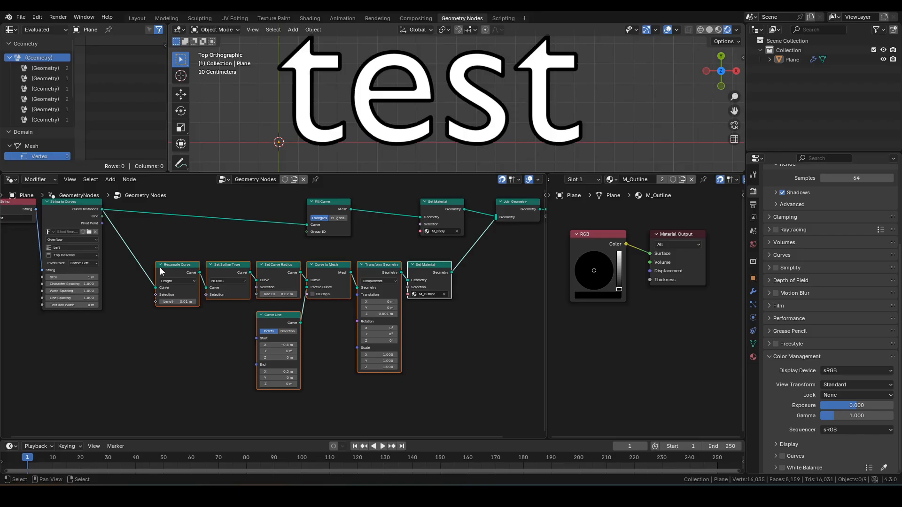
# Group the selected outline nodes with Ctrl+G and reposition them inside the group
pyautogui.hotkey('ctrl', 'g')
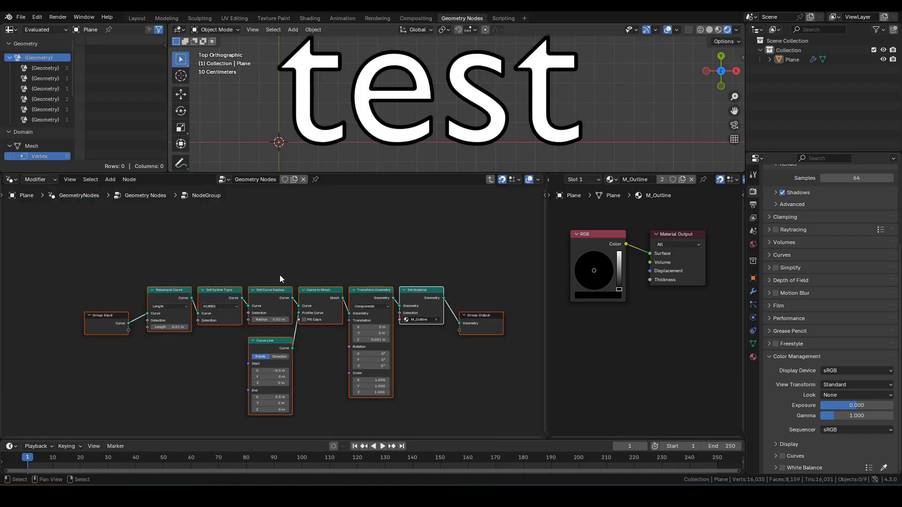
pyautogui.press('g')
pyautogui.click(274, 248)
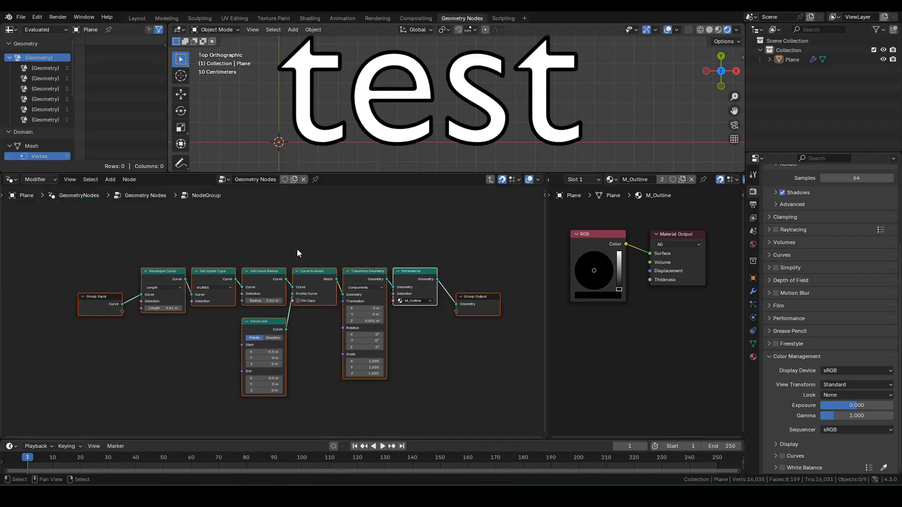
pyautogui.click(472, 264)
# Name the group node addTextOutline, then reopen the group with the editor maximized
pyautogui.press('Tab')
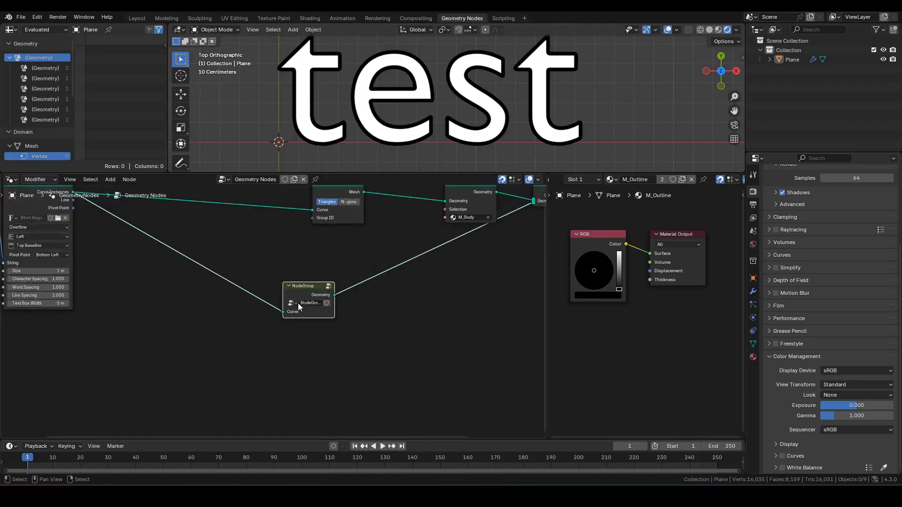
pyautogui.scroll(1, 297, 303)
pyautogui.click(328, 302)
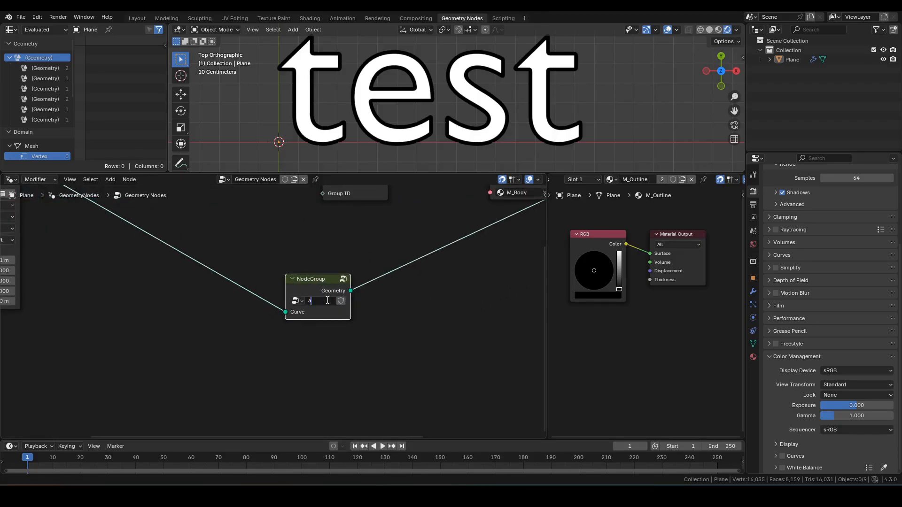
pyautogui.write('addTe')
pyautogui.write('xt')
pyautogui.write('Outline')
pyautogui.press('Return')
pyautogui.press('Tab')
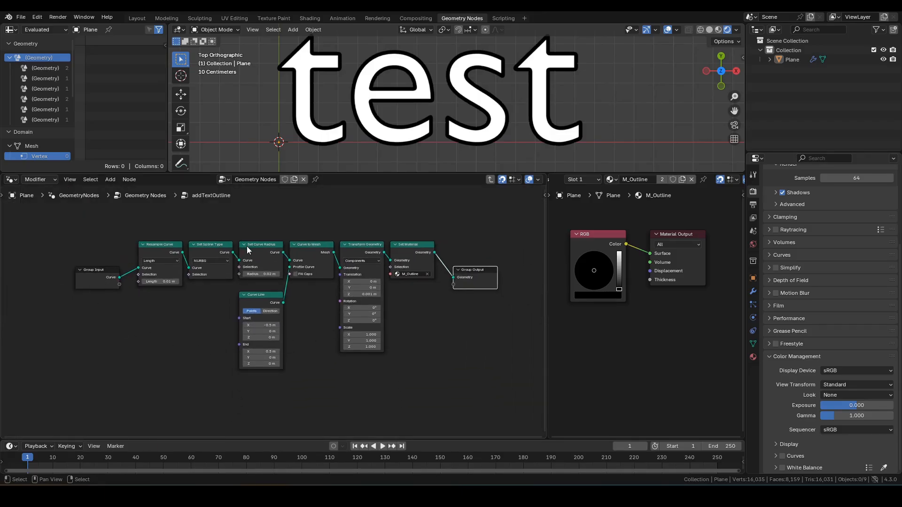
pyautogui.hotkey('ctrl', 'space')
# Annotate the group's resampling, attribute-storing and Z offset sections plus the output end
pyautogui.keyDown('shift'); pyautogui.moveTo(692, 238); pyautogui.dragTo(659, 249, button='middle'); pyautogui.keyUp('shift')
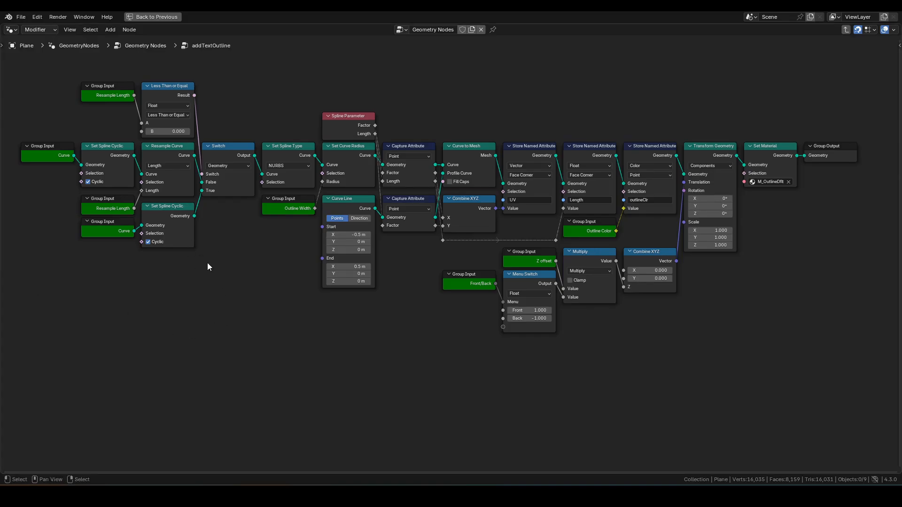
pyautogui.moveTo(210, 267)
pyautogui.mouseDown()
pyautogui.moveTo(79, 184)
pyautogui.moveTo(269, 121)
pyautogui.moveTo(175, 235)
pyautogui.mouseUp()
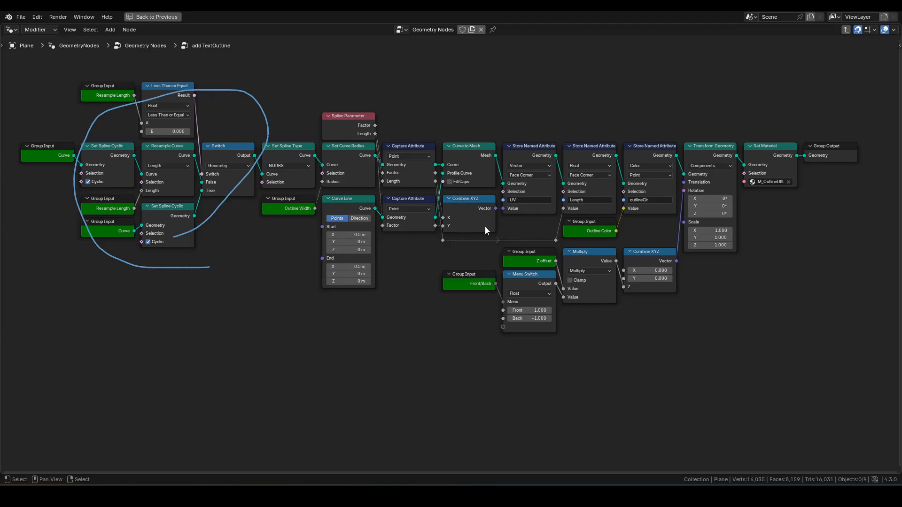
pyautogui.moveTo(592, 239)
pyautogui.mouseDown()
pyautogui.moveTo(390, 219)
pyautogui.moveTo(452, 112)
pyautogui.moveTo(669, 136)
pyautogui.moveTo(616, 230)
pyautogui.mouseUp()
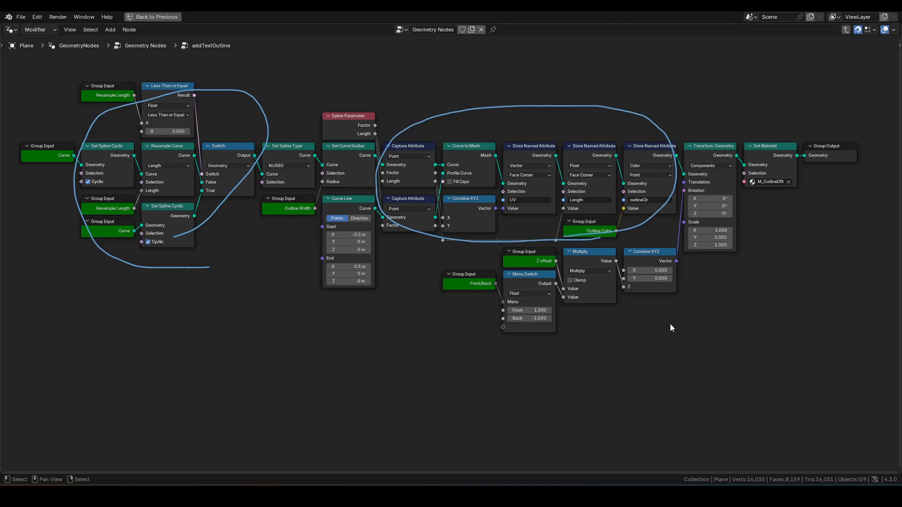
pyautogui.moveTo(670, 323)
pyautogui.mouseDown()
pyautogui.moveTo(600, 343)
pyautogui.moveTo(473, 267)
pyautogui.moveTo(695, 252)
pyautogui.moveTo(597, 350)
pyautogui.mouseUp()
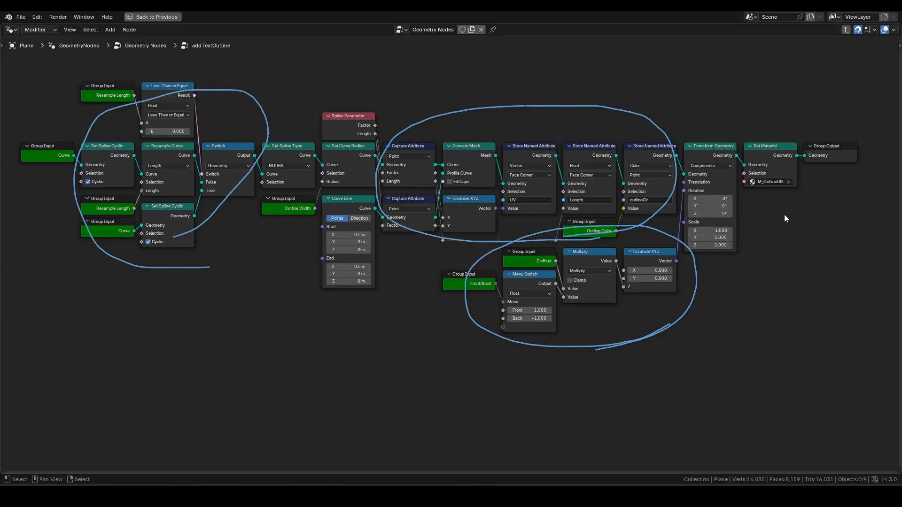
pyautogui.moveTo(774, 231)
pyautogui.mouseDown()
pyautogui.moveTo(766, 195)
pyautogui.moveTo(757, 203)
pyautogui.mouseUp()
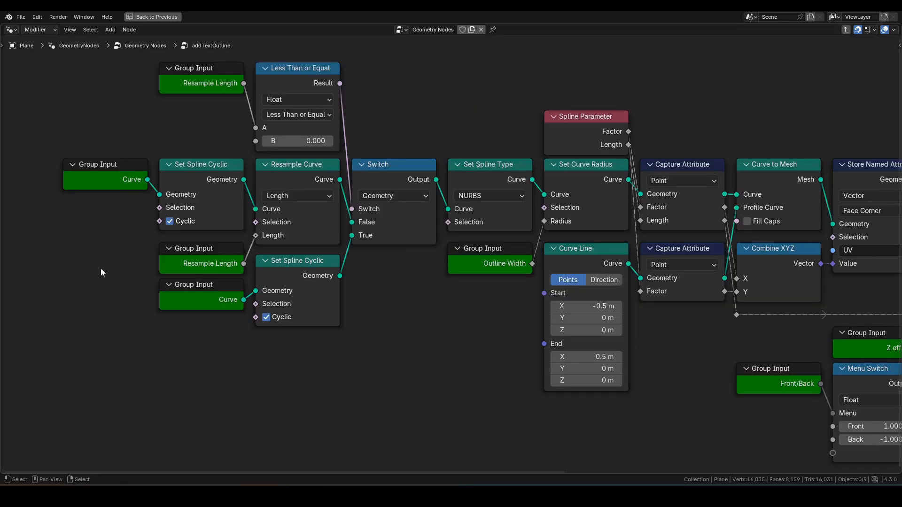
# Annotate the Group Input nodes, lower Set Spline Cyclic and the Switch node's True input
pyautogui.moveTo(101, 269); pyautogui.dragTo(149, 229)
pyautogui.moveTo(241, 348); pyautogui.dragTo(277, 323)
pyautogui.moveTo(391, 228); pyautogui.dragTo(446, 323)
pyautogui.hotkey('ctrl', 'z')
pyautogui.moveTo(554, 471); pyautogui.dragTo(799, 471)
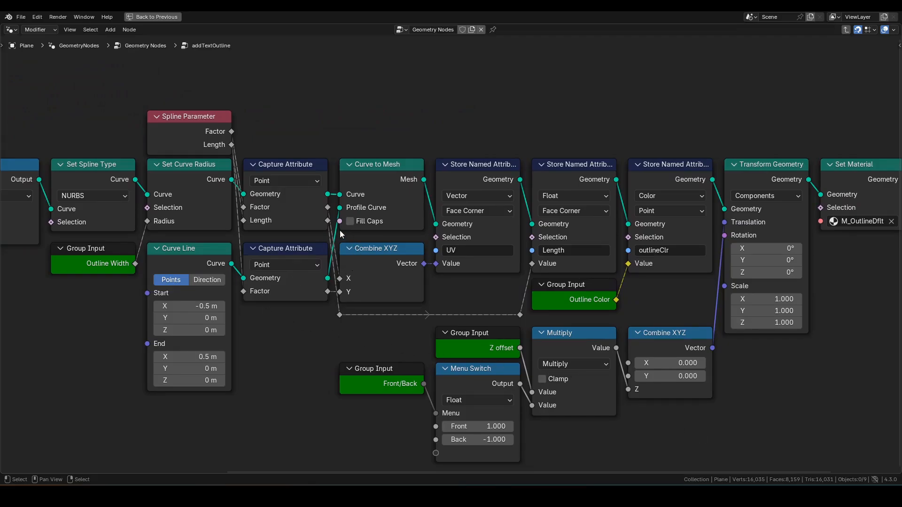
# Mark the three Store Named Attribute nodes and trace Spline Parameter Factor into the UV attribute
pyautogui.moveTo(482, 117); pyautogui.dragTo(481, 157)
pyautogui.moveTo(563, 115); pyautogui.dragTo(564, 157)
pyautogui.moveTo(655, 114); pyautogui.dragTo(651, 159)
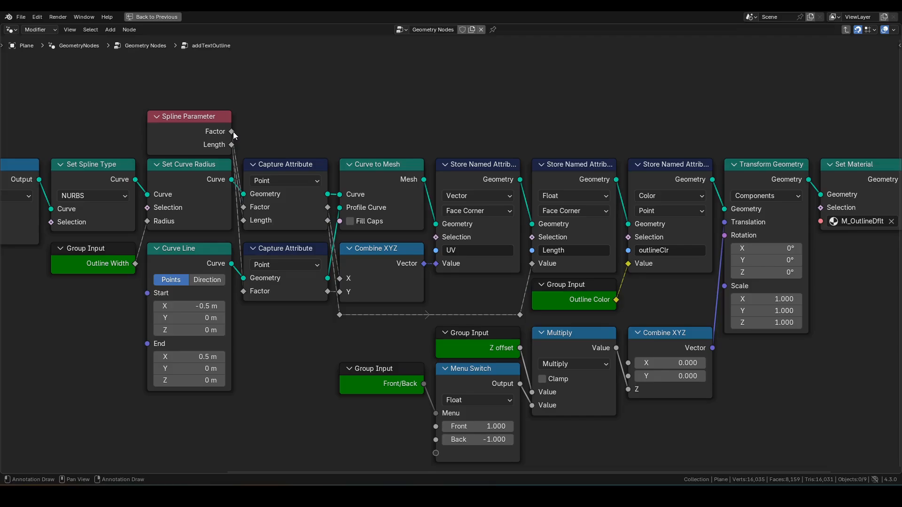
pyautogui.moveTo(233, 132); pyautogui.dragTo(246, 217)
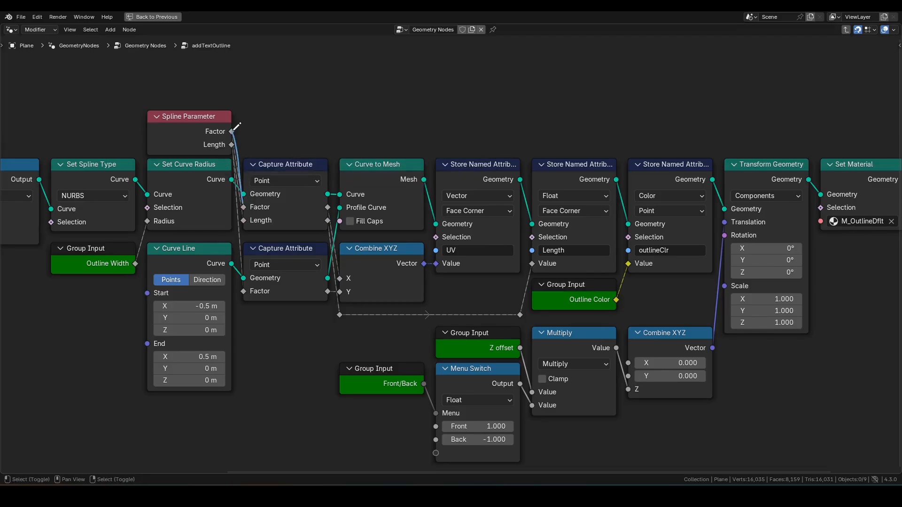
pyautogui.moveTo(232, 131); pyautogui.dragTo(244, 280)
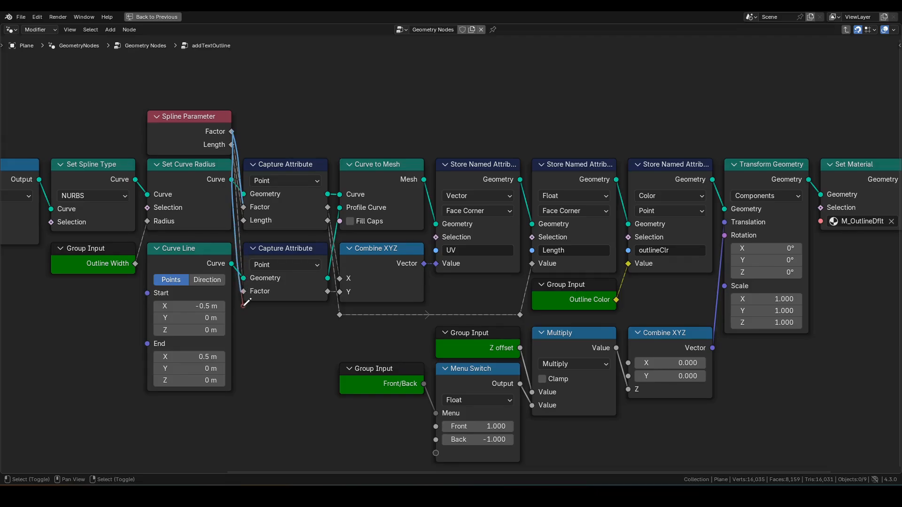
pyautogui.moveTo(331, 202)
pyautogui.mouseDown()
pyautogui.moveTo(340, 291)
pyautogui.moveTo(349, 294)
pyautogui.mouseUp()
pyautogui.moveTo(423, 265); pyautogui.dragTo(452, 264)
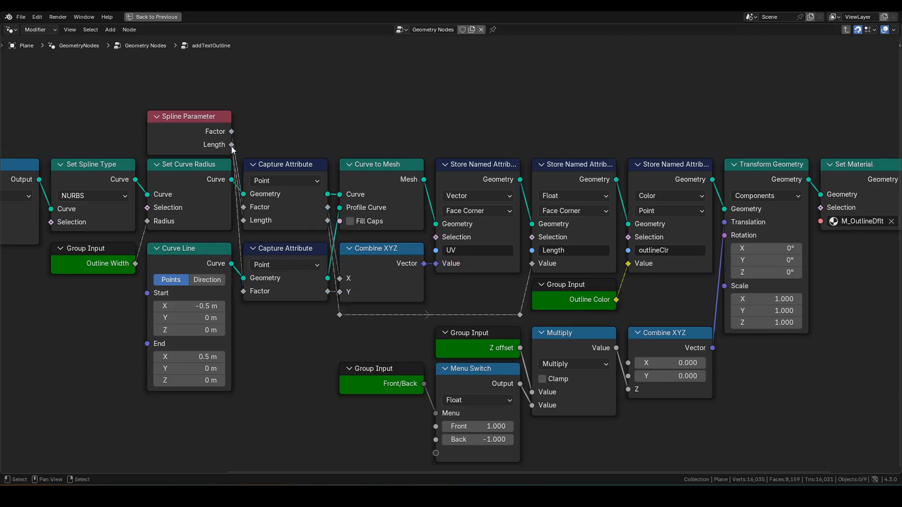
# Trace Length into the Length attribute, Outline Color into outlineClr, and the Front/Back output
pyautogui.keyDown('shift'); pyautogui.moveTo(231, 145); pyautogui.dragTo(247, 236); pyautogui.keyUp('shift')
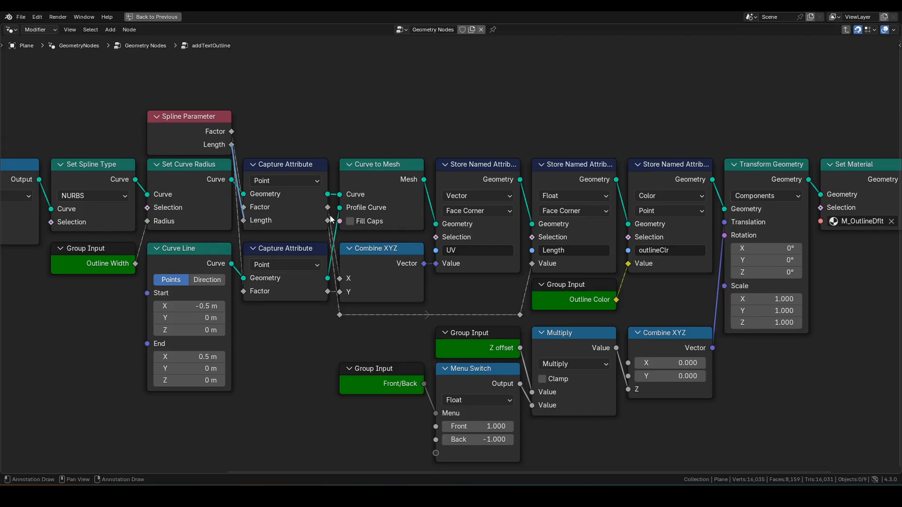
pyautogui.moveTo(328, 221); pyautogui.dragTo(338, 294)
pyautogui.moveTo(339, 327)
pyautogui.mouseDown()
pyautogui.moveTo(532, 312)
pyautogui.moveTo(541, 254)
pyautogui.mouseUp()
pyautogui.hotkey('ctrl', 'z')
pyautogui.hotkey('ctrl', 'z')
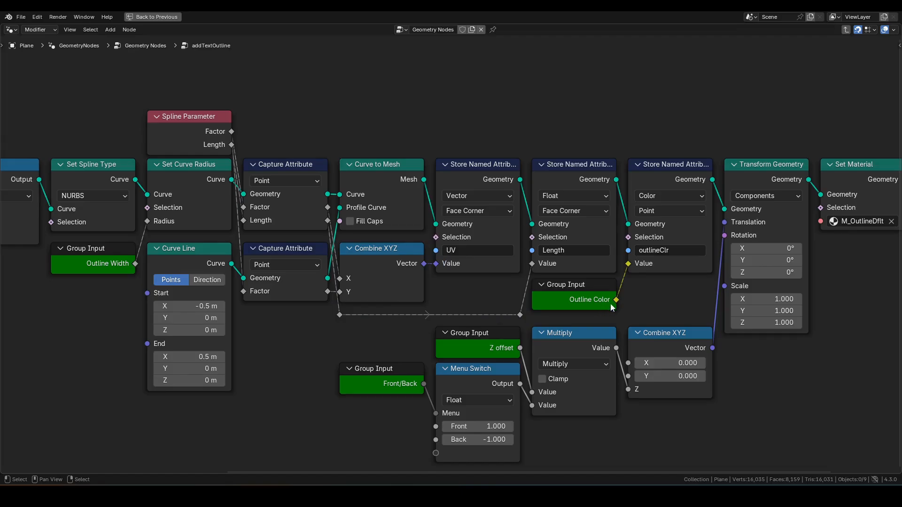
pyautogui.moveTo(615, 301); pyautogui.dragTo(631, 266)
pyautogui.hotkey('ctrl', 'z')
pyautogui.moveTo(570, 471); pyautogui.dragTo(637, 460)
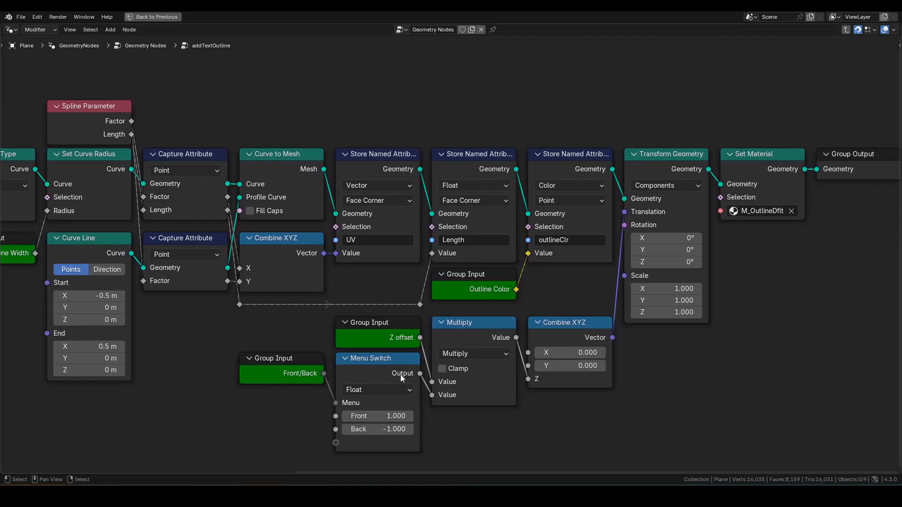
pyautogui.moveTo(402, 375); pyautogui.dragTo(451, 417)
# In the Group sidebar, review Resample Length and Outline Width inputs, marking where they enter
pyautogui.press('n')
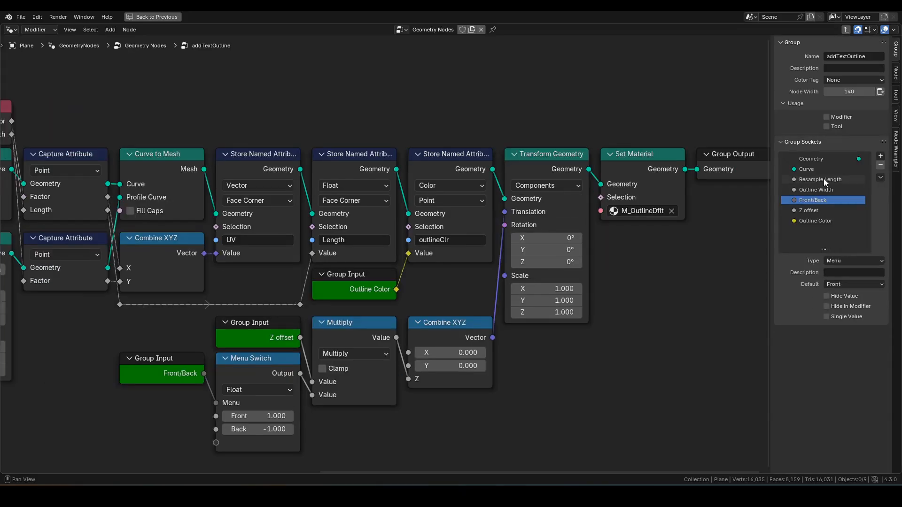
pyautogui.click(818, 199)
pyautogui.scroll(-4, 399, 225)
pyautogui.press('Home')
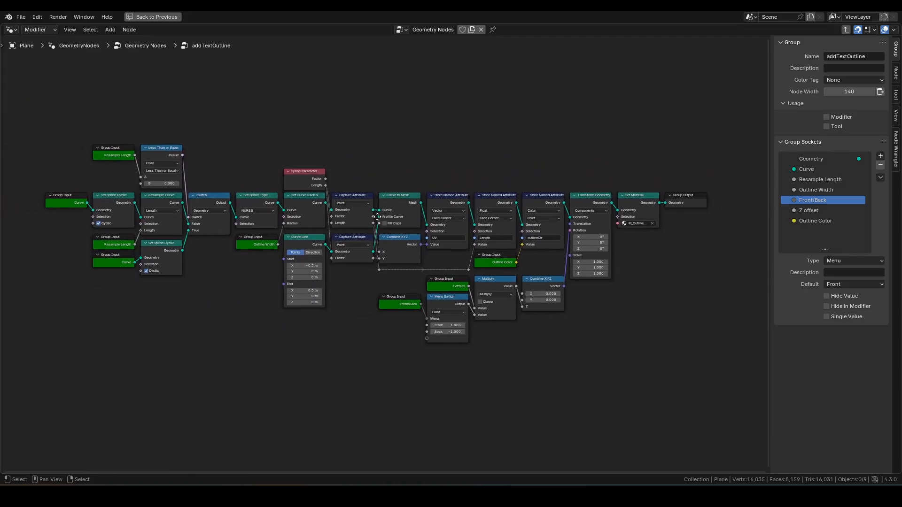
pyautogui.click(817, 179)
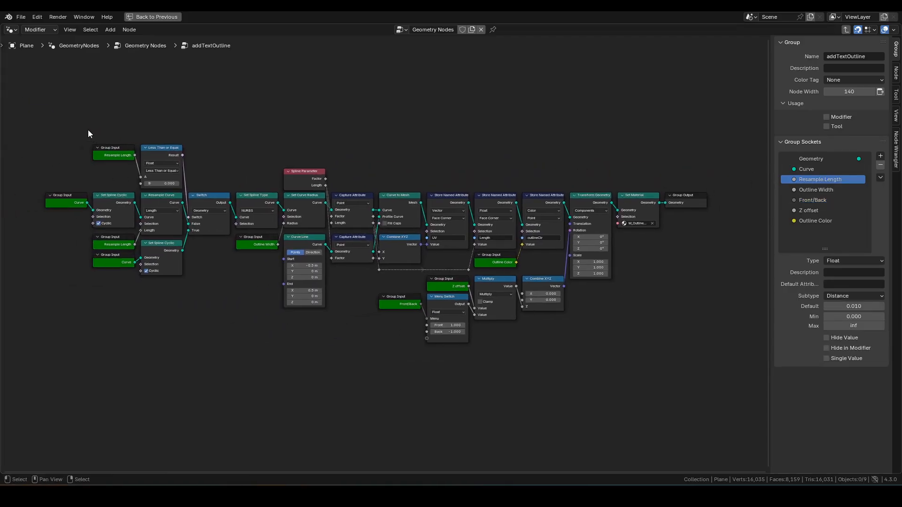
pyautogui.moveTo(105, 245); pyautogui.dragTo(69, 273)
pyautogui.click(816, 190)
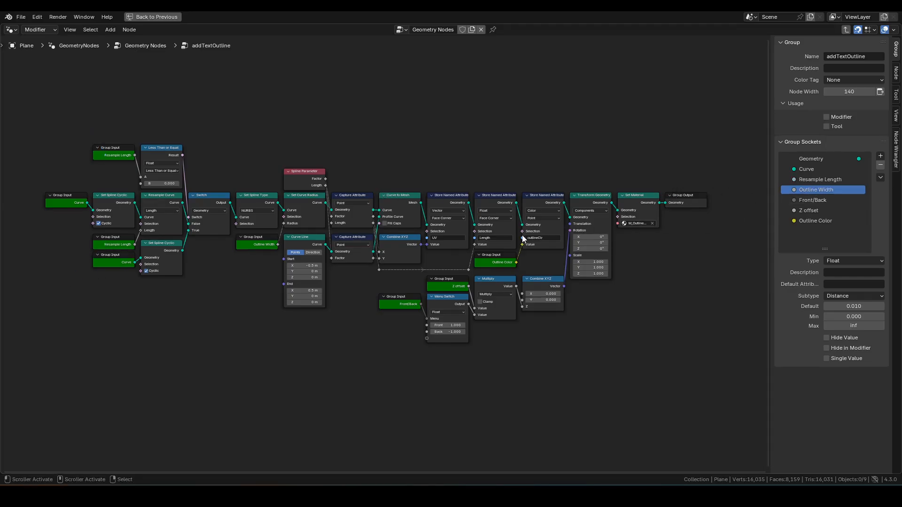
pyautogui.moveTo(259, 247); pyautogui.dragTo(250, 282)
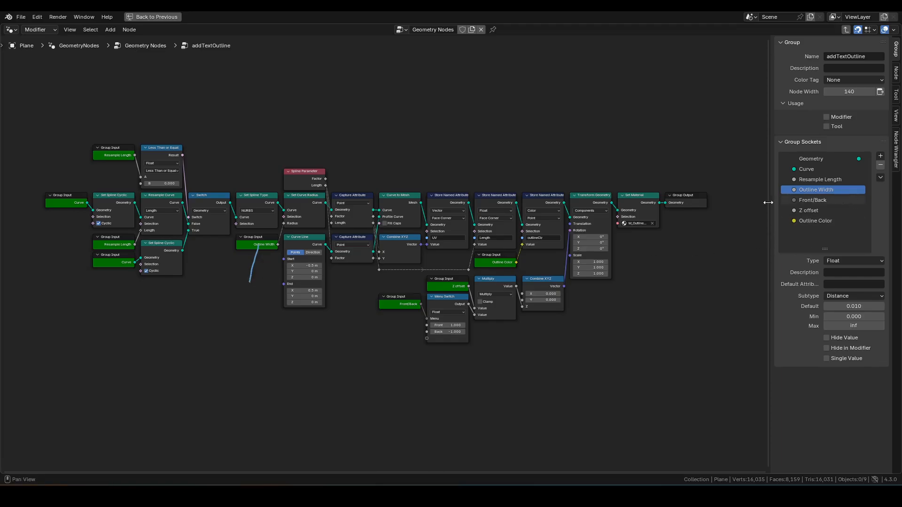
# Review the Front/Back, Z offset and Outline Color inputs, annotating Outline Color's link to Combine XYZ
pyautogui.click(821, 200)
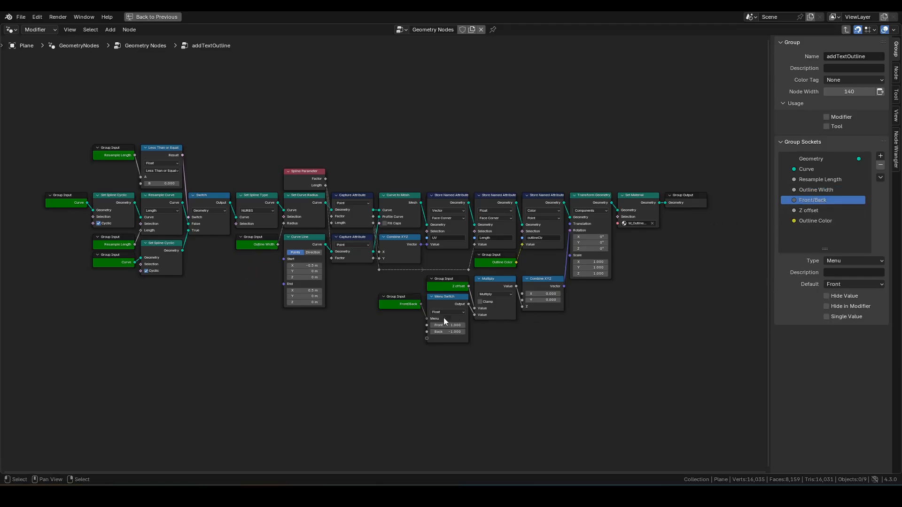
pyautogui.moveTo(408, 304); pyautogui.dragTo(393, 349)
pyautogui.click(803, 210)
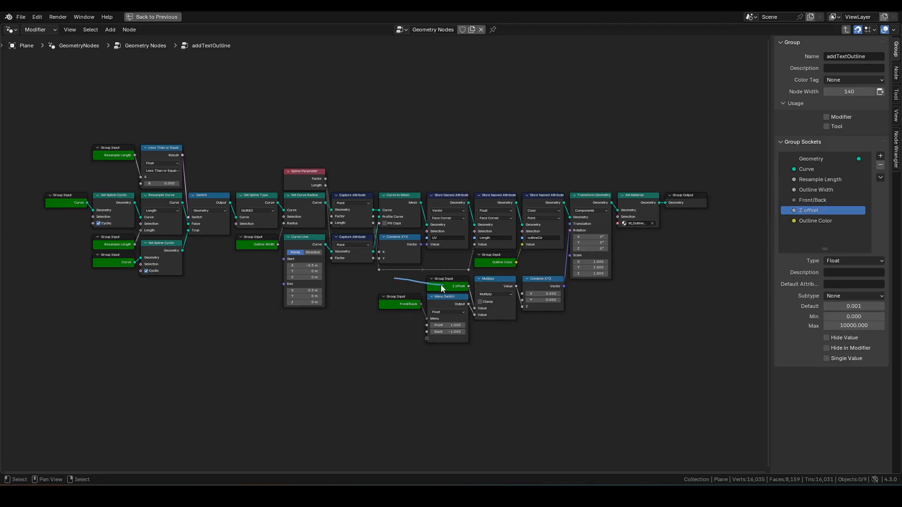
pyautogui.click(808, 221)
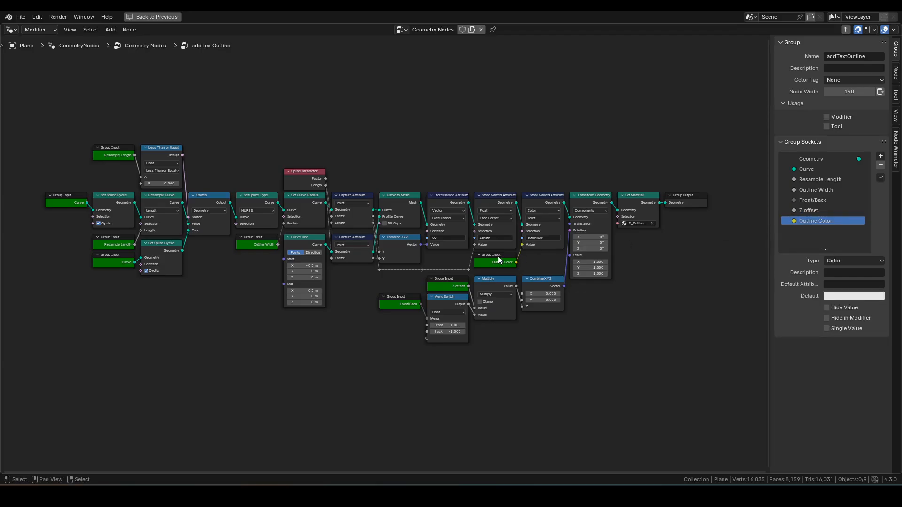
pyautogui.moveTo(501, 262); pyautogui.dragTo(534, 310)
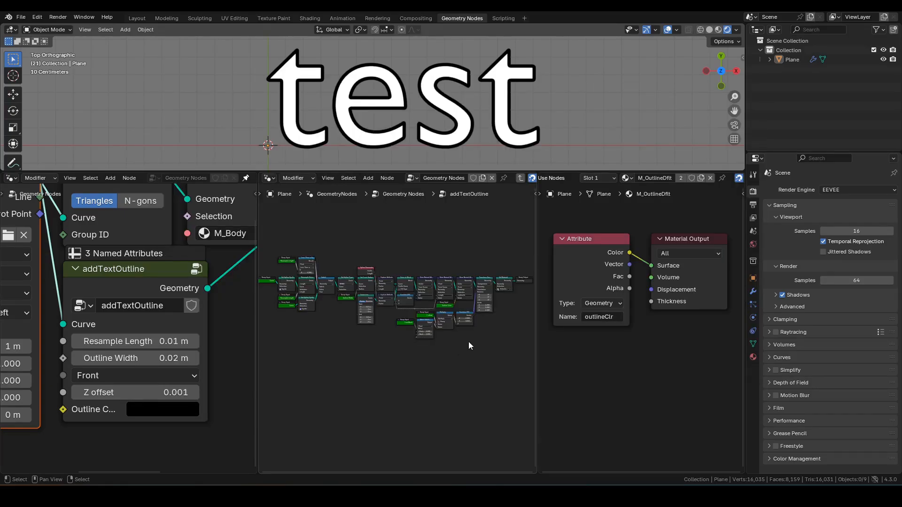
pyautogui.scroll(5, 470, 339)
pyautogui.moveTo(481, 289); pyautogui.dragTo(363, 327, button='middle')
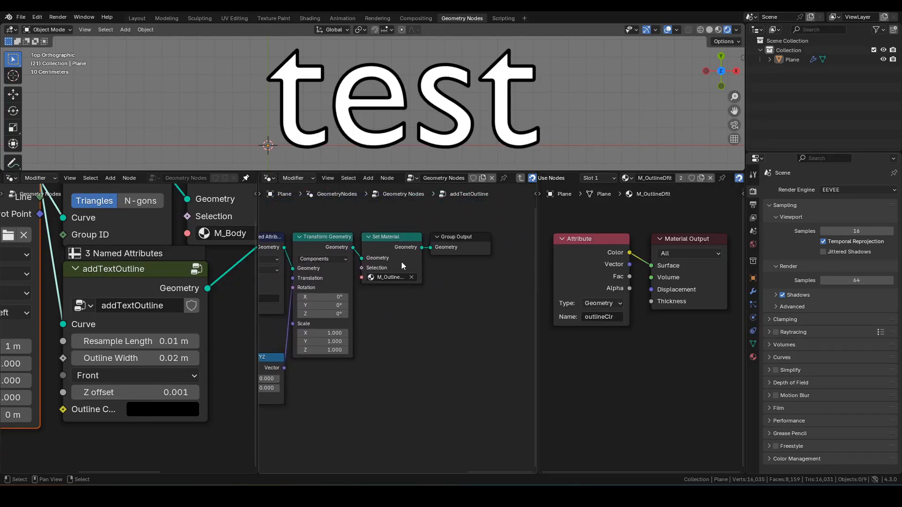
pyautogui.moveTo(398, 263); pyautogui.dragTo(401, 321)
pyautogui.click(156, 407)
pyautogui.moveTo(272, 277); pyautogui.dragTo(267, 156)
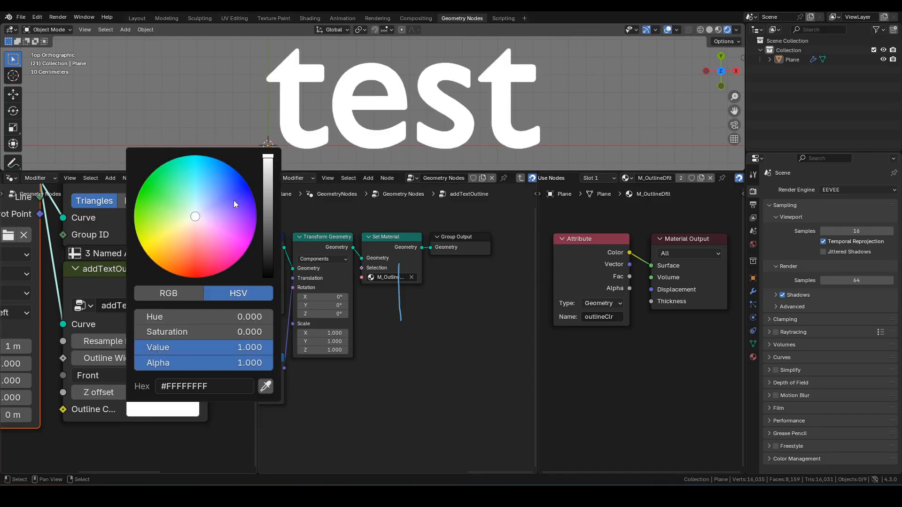
pyautogui.moveTo(235, 205); pyautogui.dragTo(148, 255)
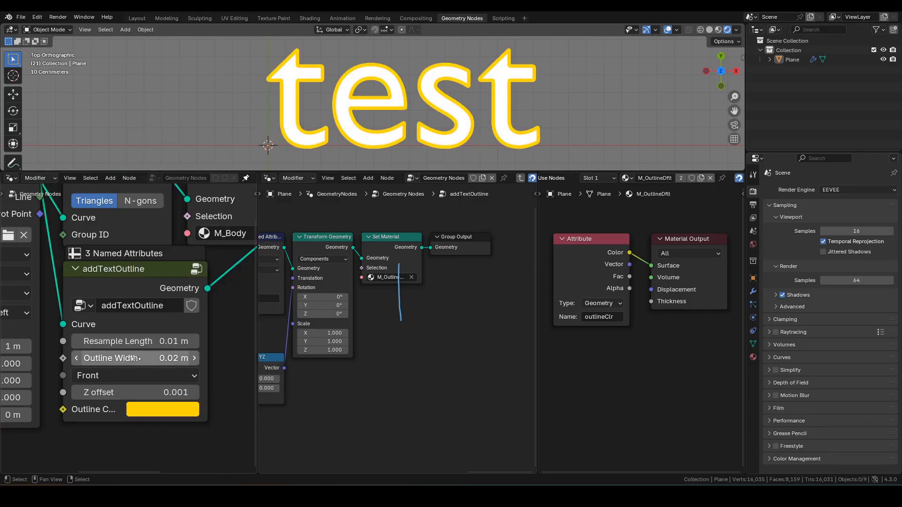
pyautogui.click(136, 359)
pyautogui.write('0.03')
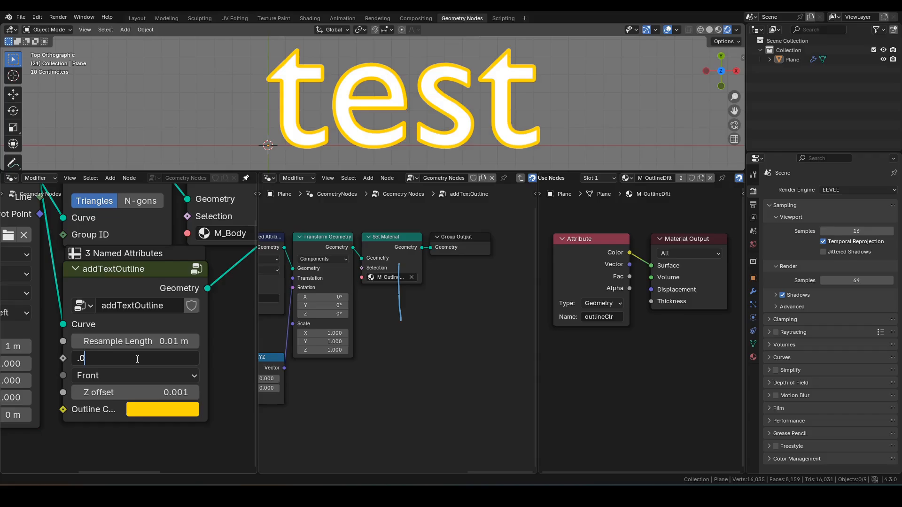
pyautogui.press('Return')
pyautogui.click(143, 359)
pyautogui.write('0.01')
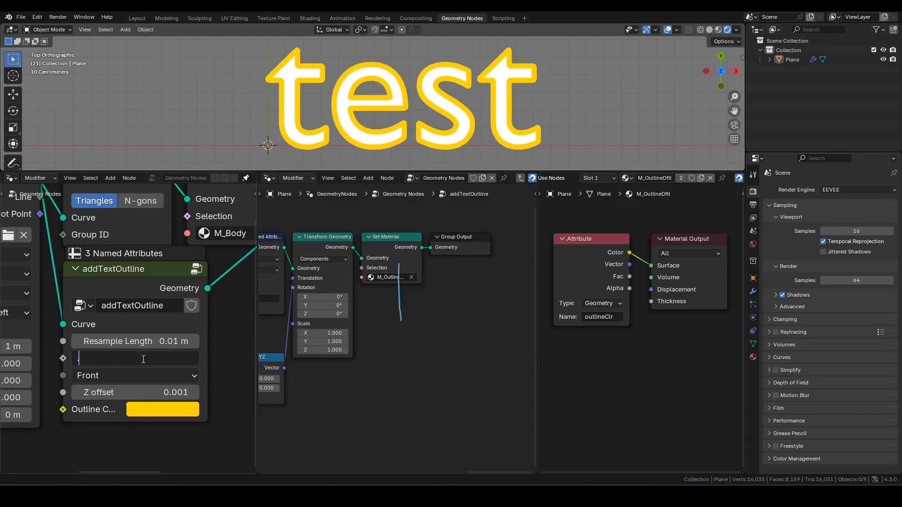
pyautogui.press('Return')
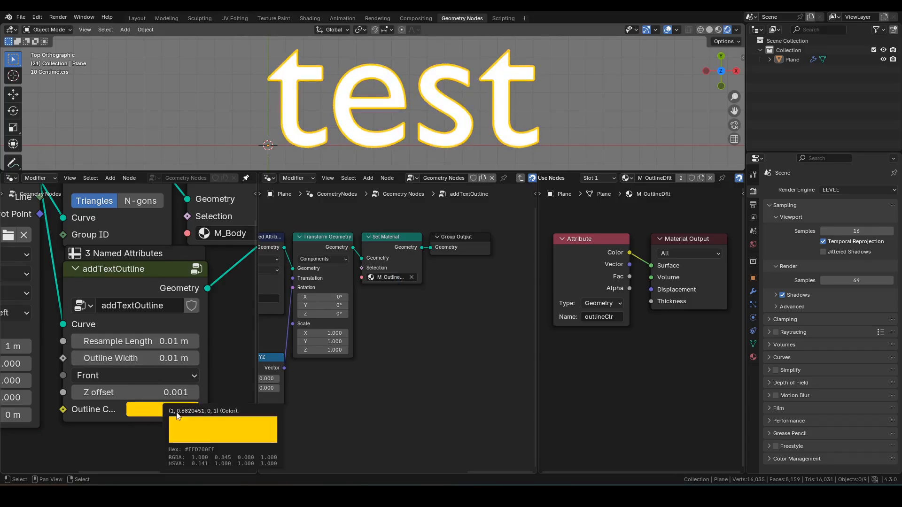
pyautogui.click(148, 407)
pyautogui.moveTo(269, 241); pyautogui.dragTo(269, 279)
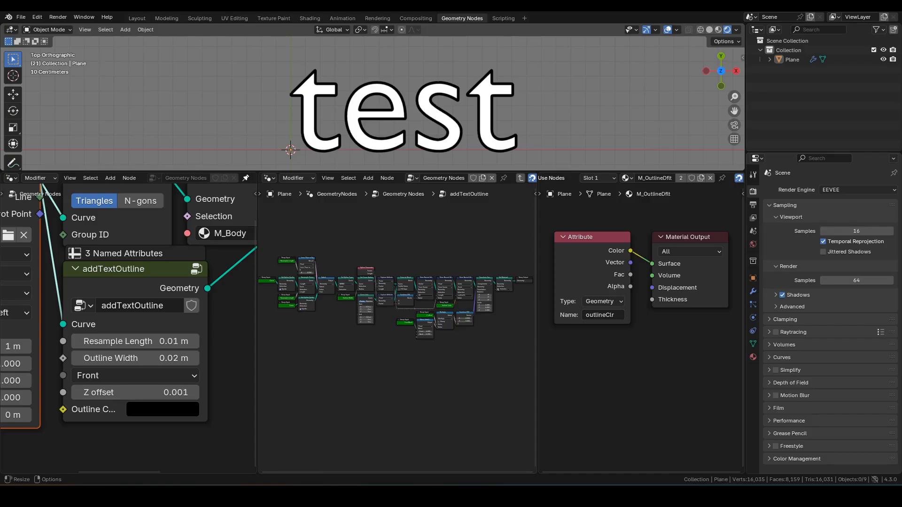
# Insert a Set Material node on the link into Join Geometry and assign it M_Emissive
pyautogui.click(211, 307)
pyautogui.moveTo(213, 299); pyautogui.dragTo(129, 324, button='middle')
pyautogui.scroll(-5, 123, 307)
pyautogui.press('F3')
pyautogui.write('set')
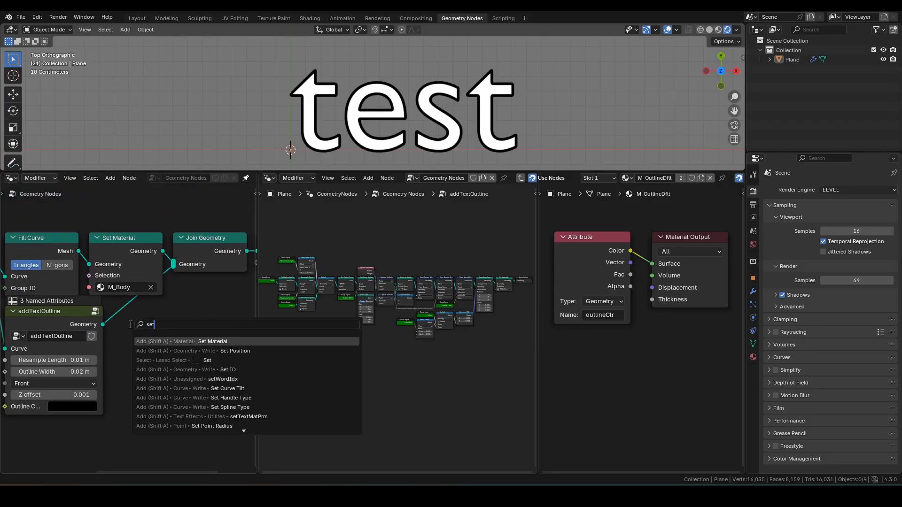
pyautogui.write(' mat')
pyautogui.press('Return')
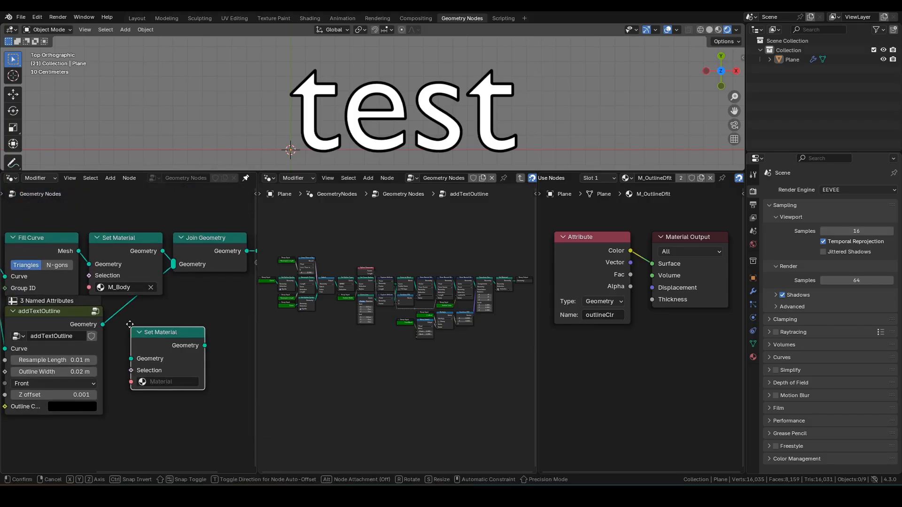
pyautogui.click(108, 303)
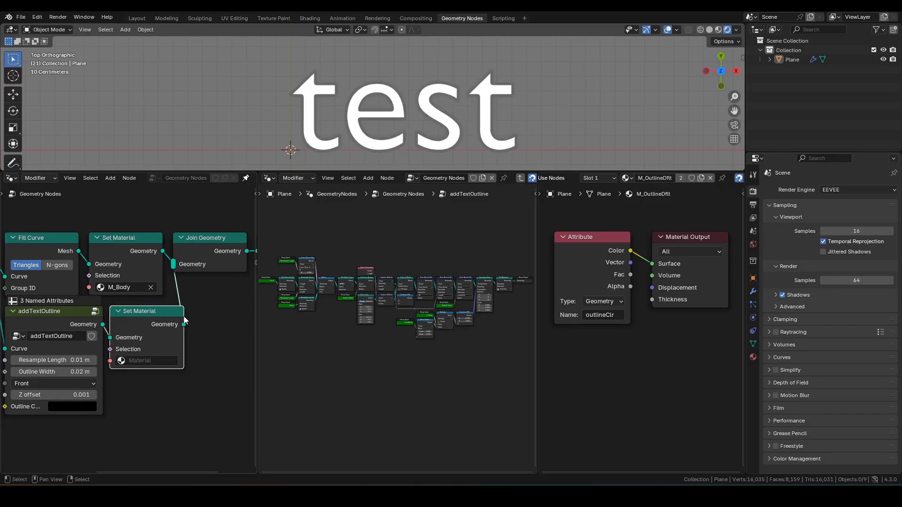
pyautogui.click(143, 361)
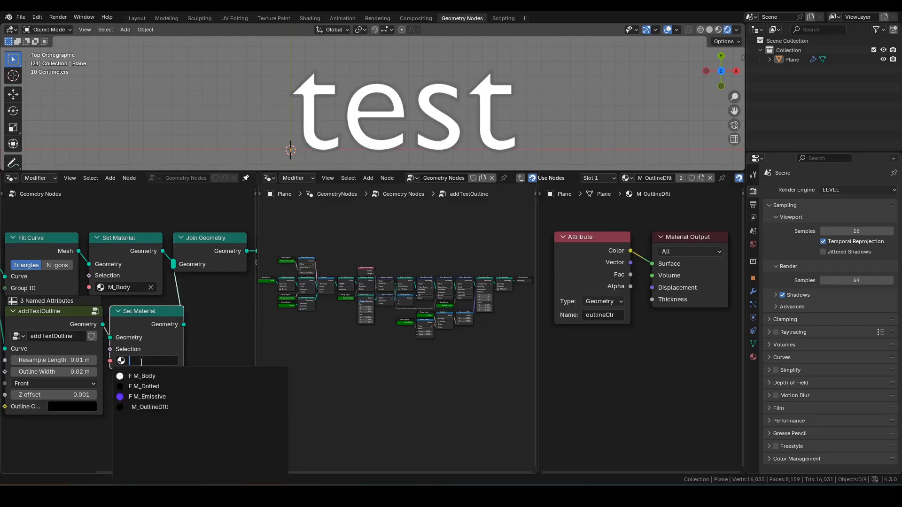
pyautogui.click(147, 397)
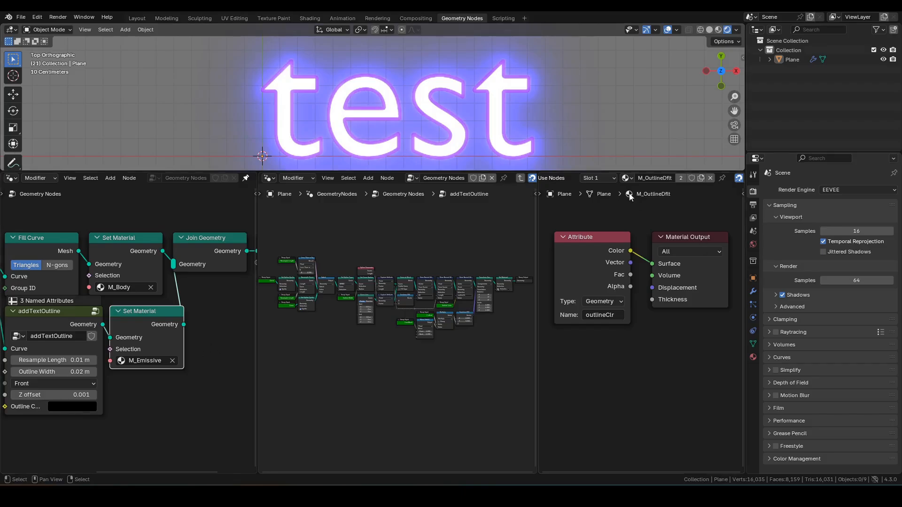
pyautogui.click(626, 178)
# View the M_Emissive shader nodes, then switch the outline's Set Material to M_Dotted
pyautogui.click(653, 210)
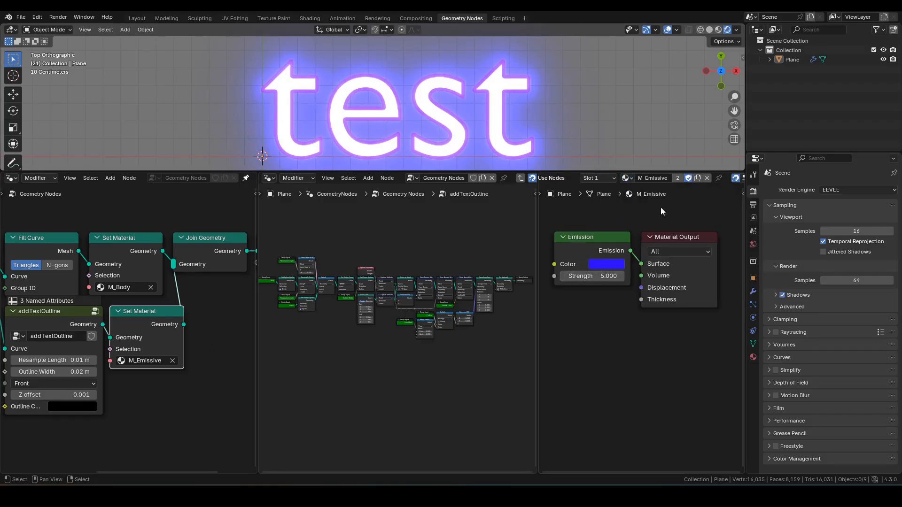
pyautogui.click(143, 360)
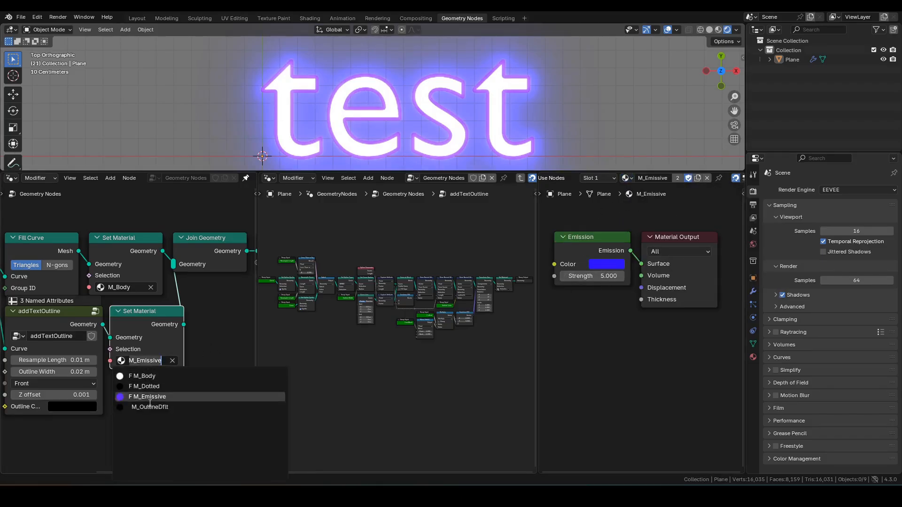
pyautogui.click(154, 387)
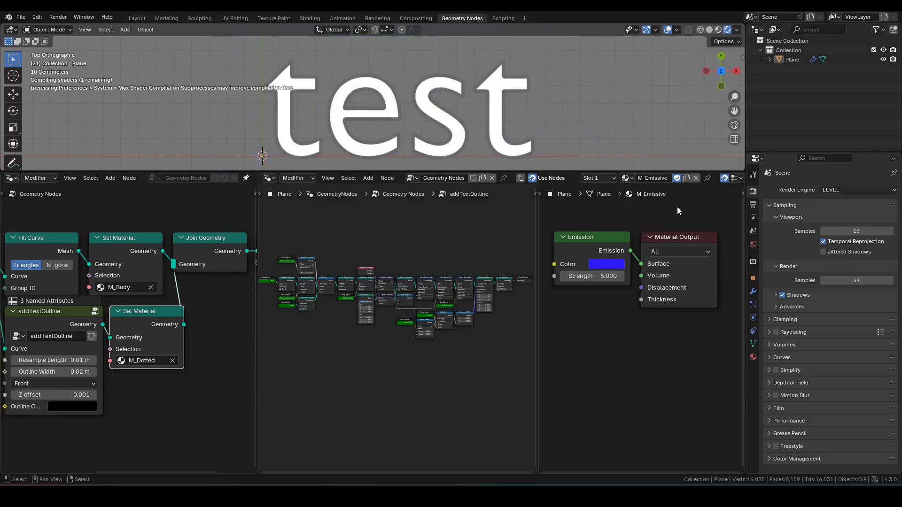
# Display the M_Dotted shader nodes in the shader editor and pan them into view
pyautogui.click(626, 178)
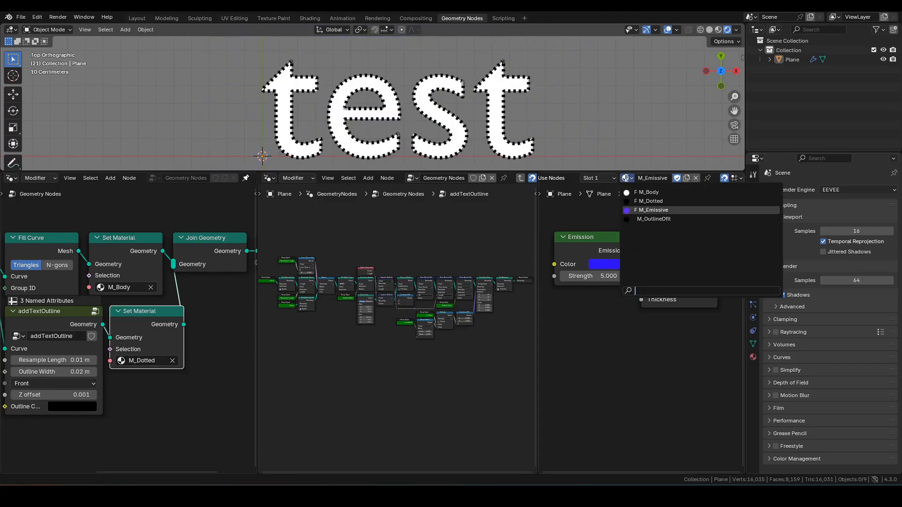
pyautogui.click(641, 202)
pyautogui.scroll(-5, 621, 259)
pyautogui.moveTo(626, 252)
pyautogui.mouseDown(button='middle')
pyautogui.moveTo(610, 245)
pyautogui.moveTo(636, 242)
pyautogui.mouseUp(button='middle')
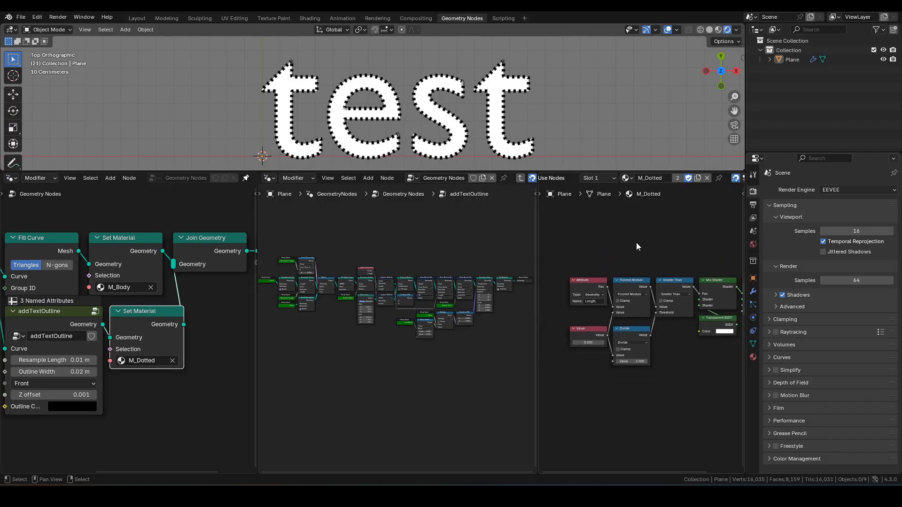
pyautogui.scroll(-3, 636, 242)
pyautogui.moveTo(616, 214); pyautogui.dragTo(618, 207, button='middle')
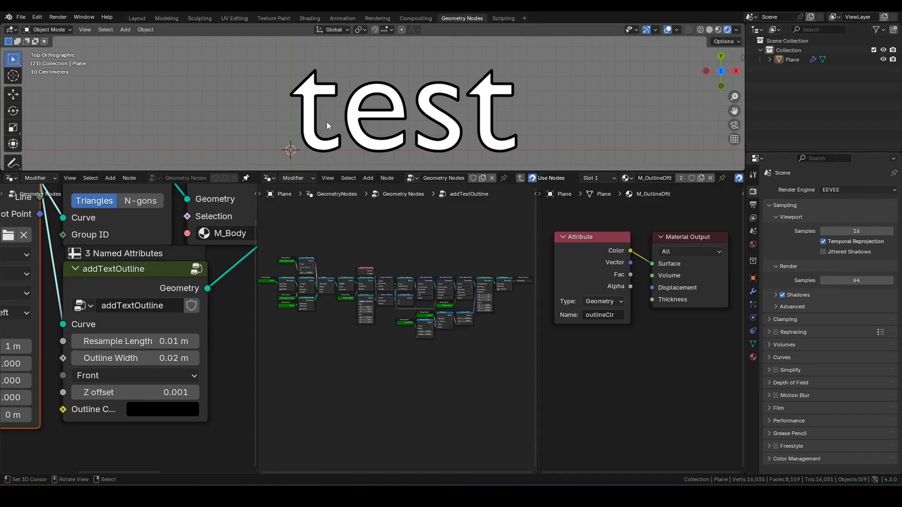
pyautogui.click(162, 359)
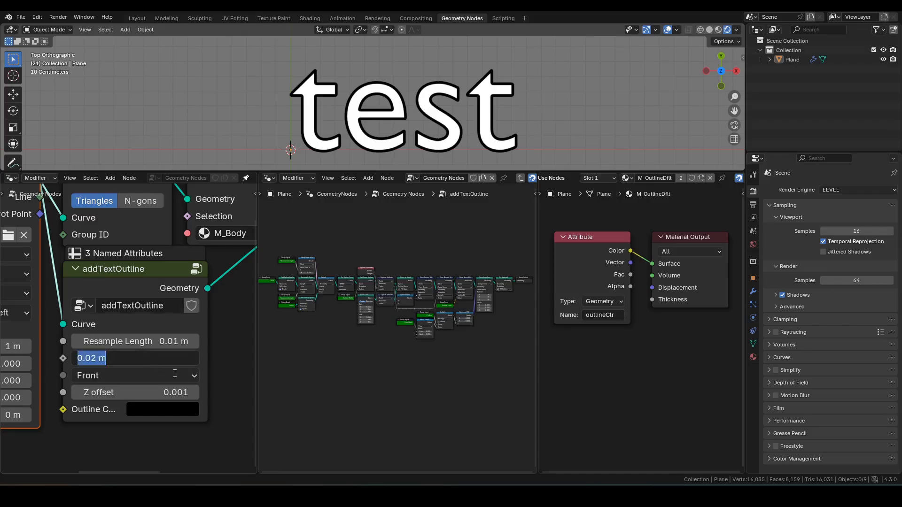
pyautogui.write('0.01')
pyautogui.press('Return')
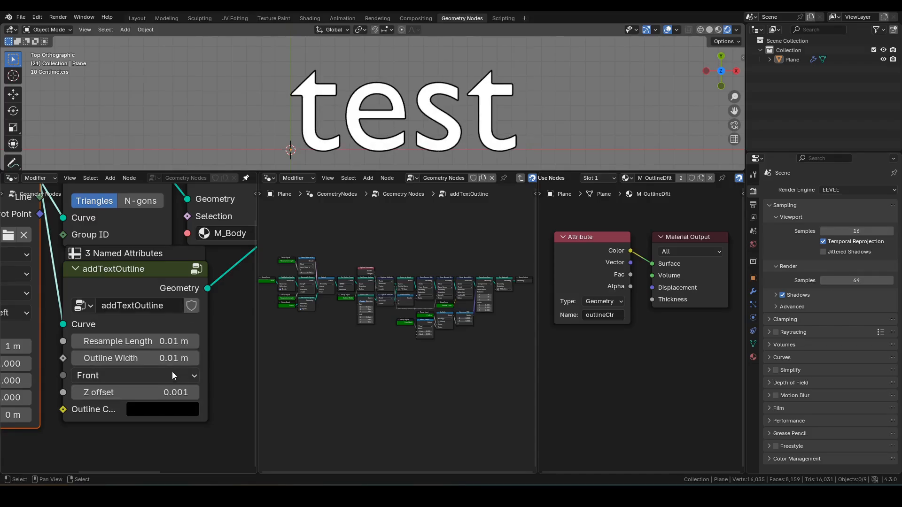
pyautogui.click(165, 358)
pyautogui.write('0.03')
pyautogui.press('Return')
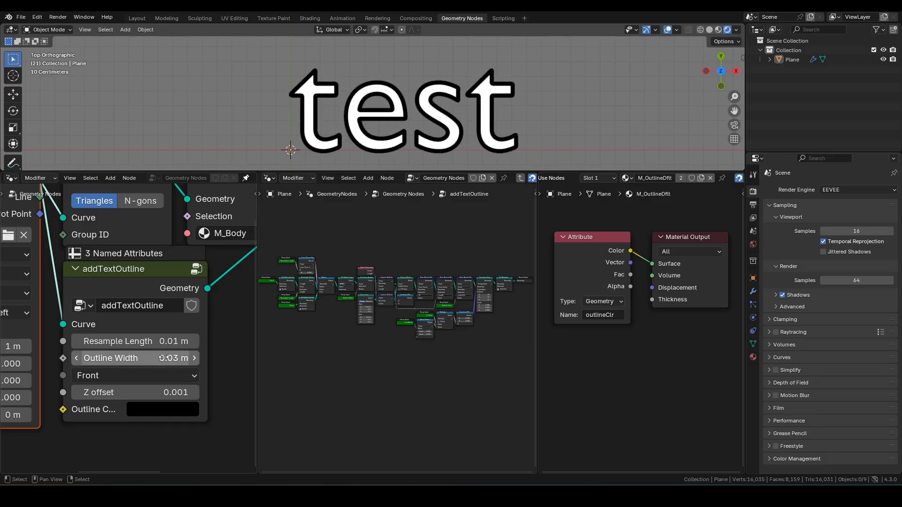
pyautogui.click(162, 358)
pyautogui.write('0.02')
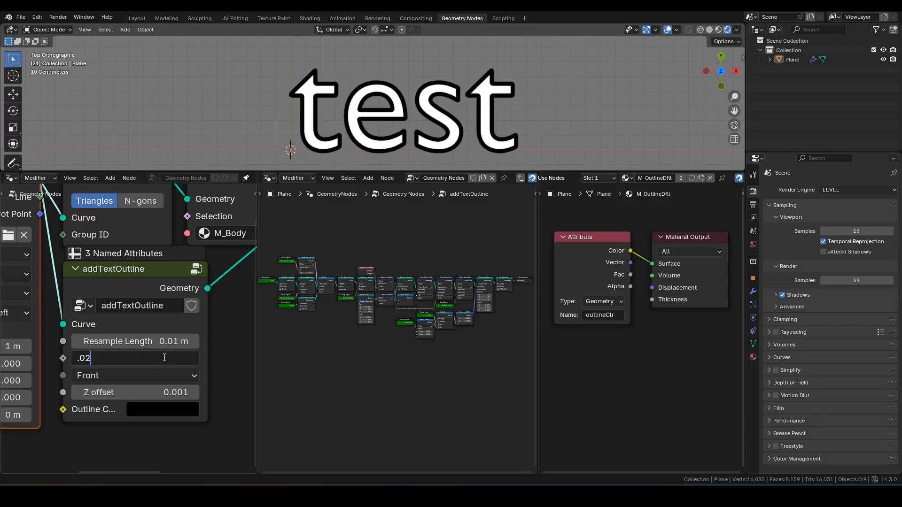
pyautogui.press('Return')
pyautogui.scroll(5, 291, 105)
pyautogui.keyDown('shift'); pyautogui.moveTo(292, 104); pyautogui.dragTo(312, 105, button='middle'); pyautogui.keyUp('shift')
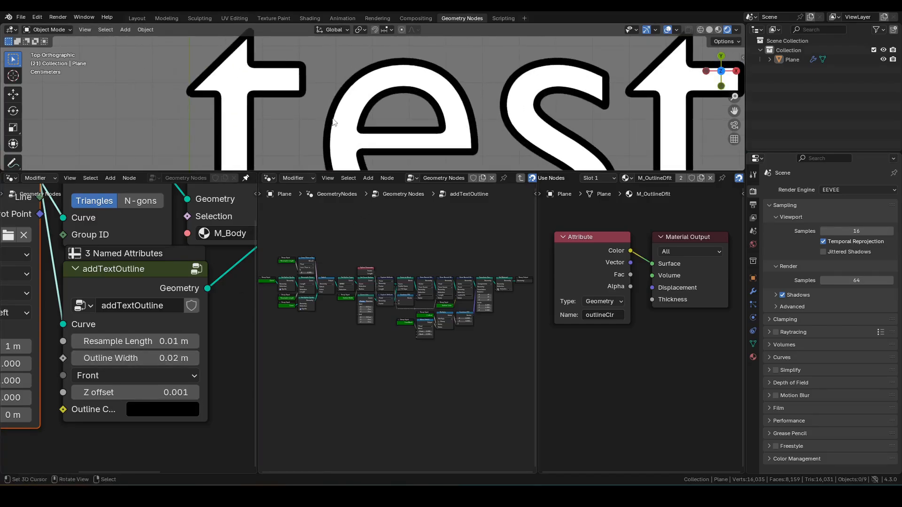
pyautogui.press('d')
pyautogui.moveTo(259, 109); pyautogui.dragTo(255, 111)
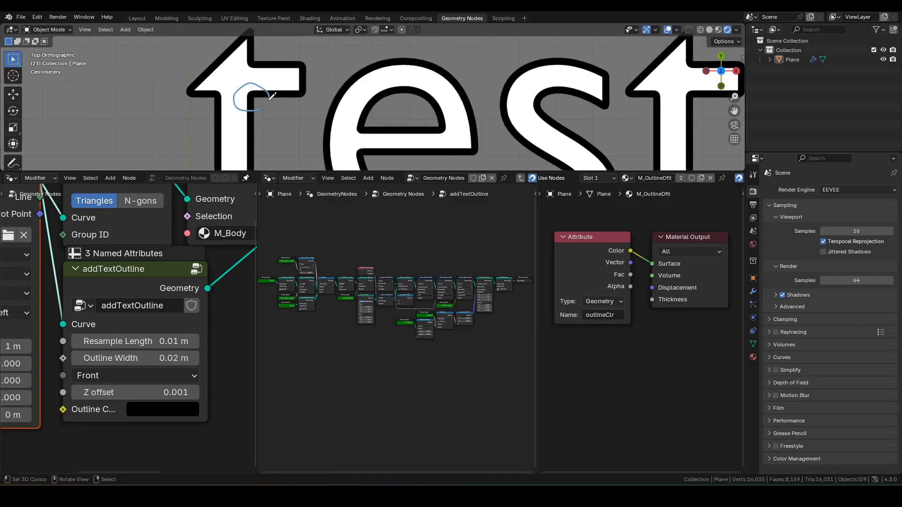
pyautogui.moveTo(305, 84)
pyautogui.mouseDown()
pyautogui.moveTo(316, 98)
pyautogui.moveTo(309, 103)
pyautogui.mouseUp()
pyautogui.hotkey('ctrl', 'z')
pyautogui.hotkey('ctrl', 'z')
pyautogui.scroll(-4, 337, 128)
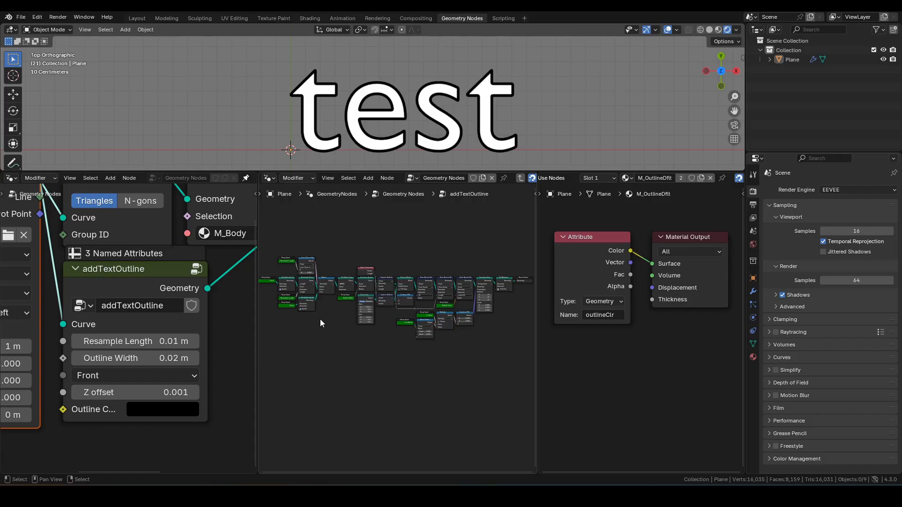
# Set Outline Width to 0.005 m and annotate the sharp outline corner between 'e' and 's'
pyautogui.click(155, 358)
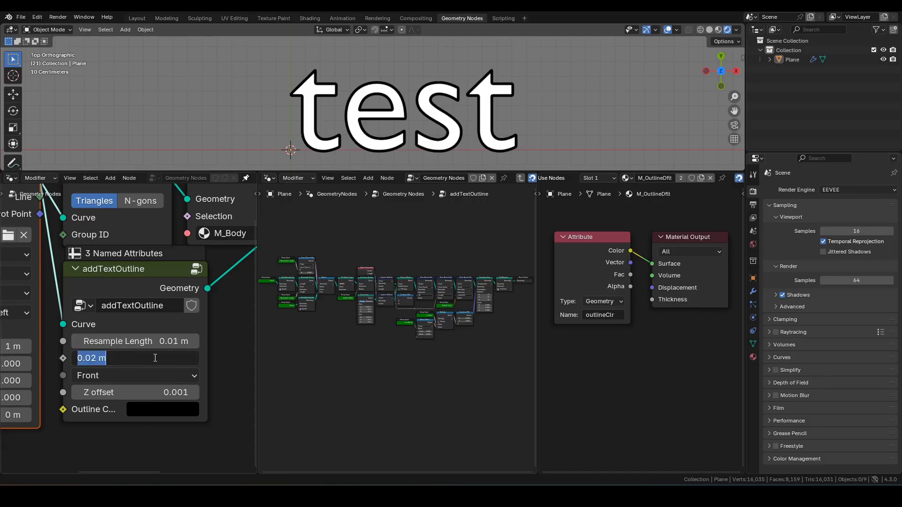
pyautogui.write('0.005')
pyautogui.press('Return')
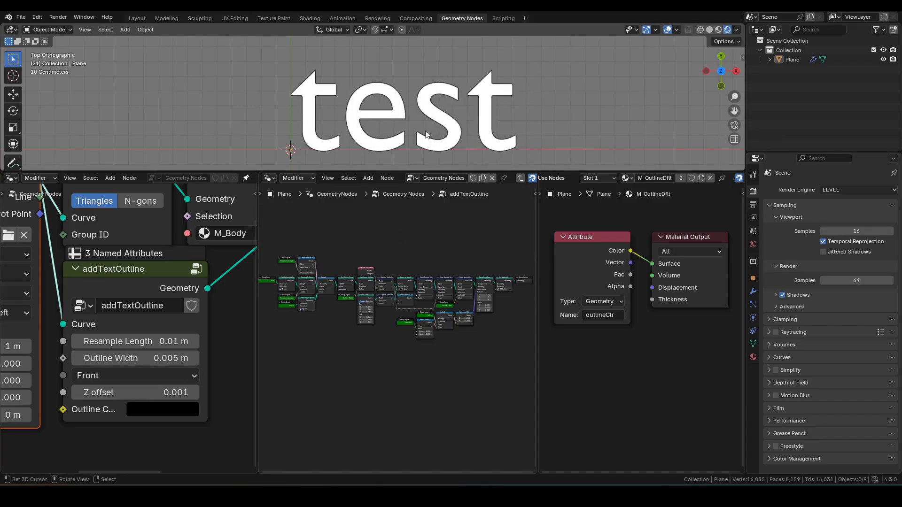
pyautogui.scroll(10, 448, 151)
pyautogui.keyDown('shift'); pyautogui.moveTo(449, 152); pyautogui.dragTo(379, 136, button='middle'); pyautogui.keyUp('shift')
pyautogui.scroll(3, 378, 137)
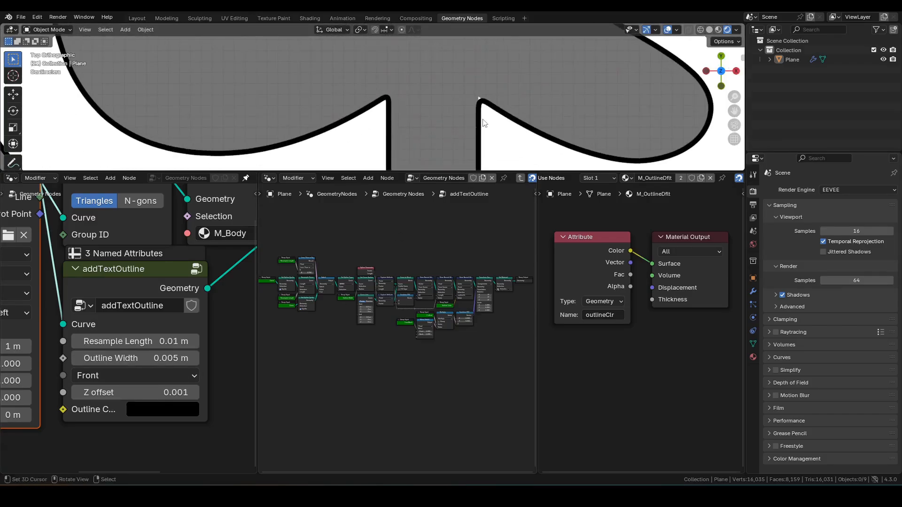
pyautogui.moveTo(489, 117)
pyautogui.mouseDown()
pyautogui.moveTo(517, 83)
pyautogui.moveTo(487, 118)
pyautogui.mouseUp()
pyautogui.scroll(5, 452, 314)
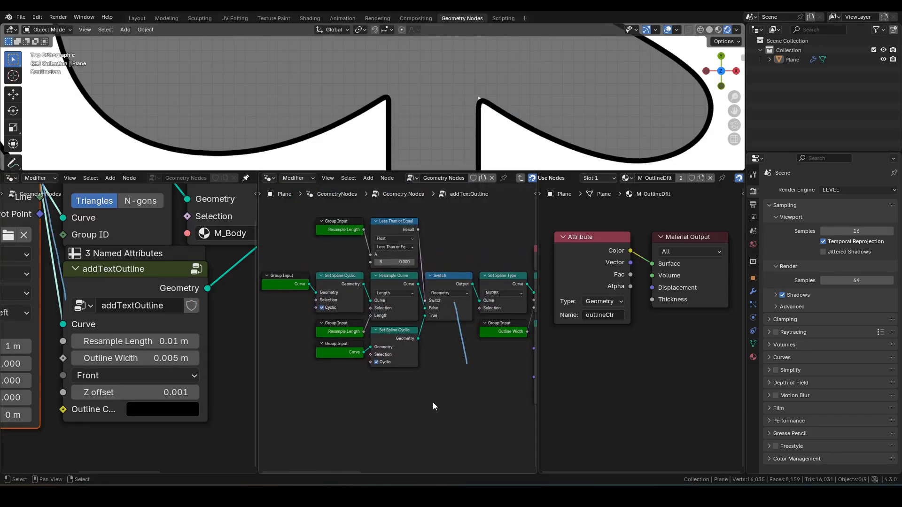
# Set the addTextOutline node's Resample Length to 0
pyautogui.click(156, 347)
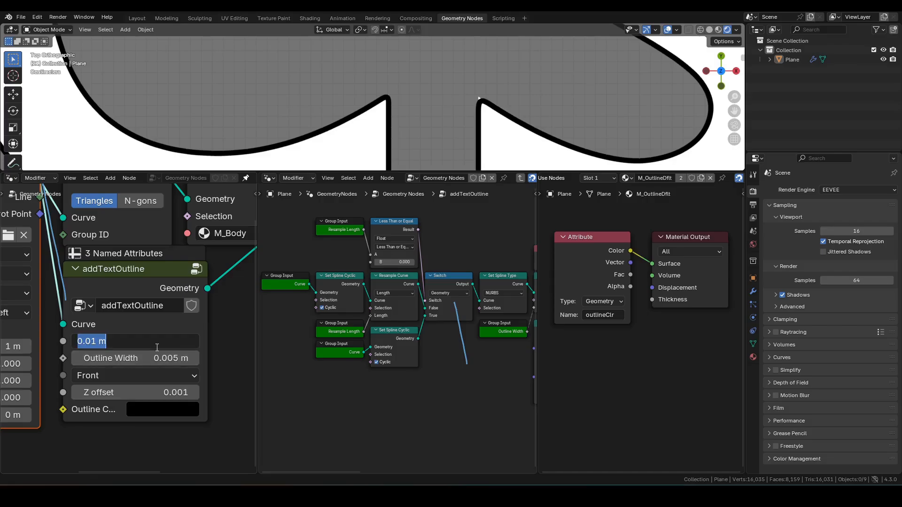
pyautogui.write('0')
pyautogui.press('Return')
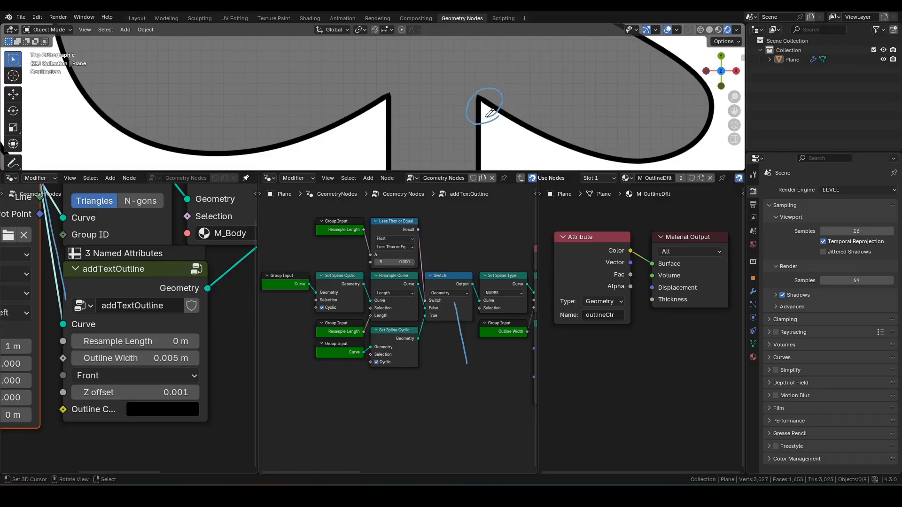
pyautogui.scroll(-6, 515, 141)
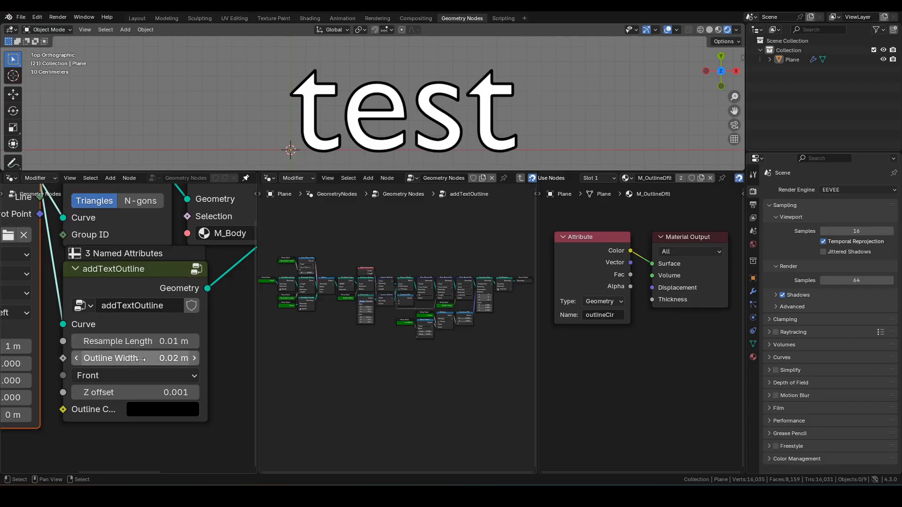
pyautogui.moveTo(141, 359); pyautogui.dragTo(189, 359)
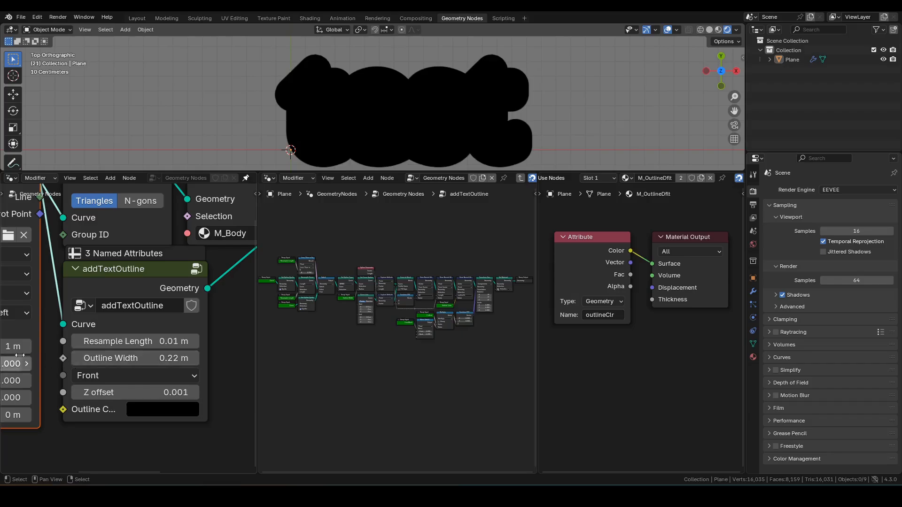
pyautogui.scroll(5, 403, 329)
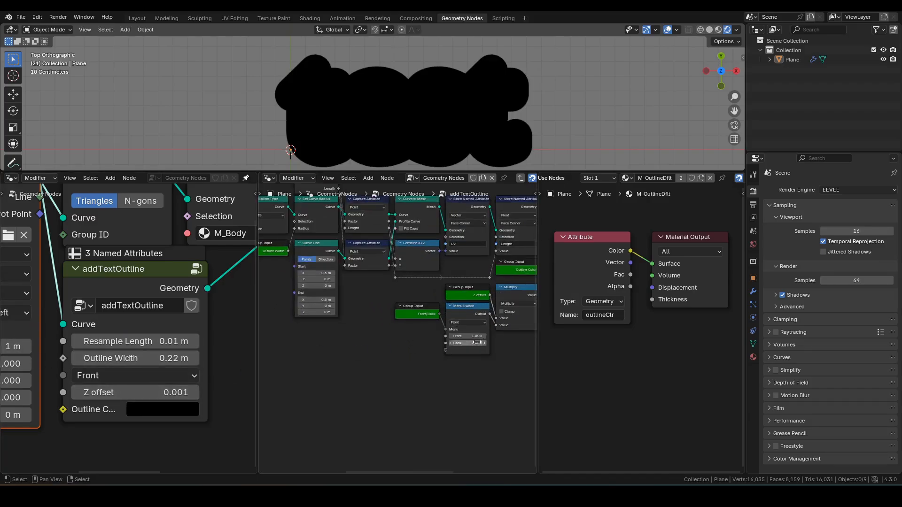
pyautogui.click(358, 344)
pyautogui.moveTo(389, 340); pyautogui.dragTo(125, 377)
pyautogui.click(126, 376)
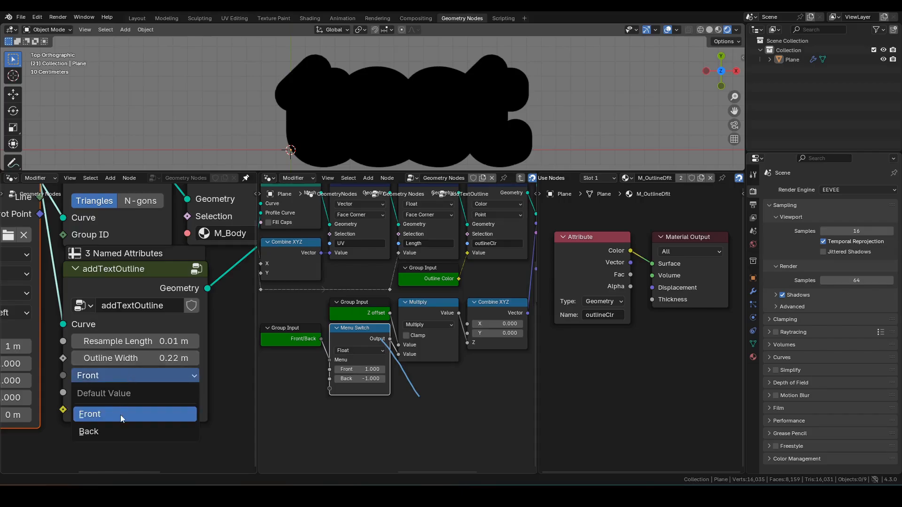
pyautogui.click(114, 433)
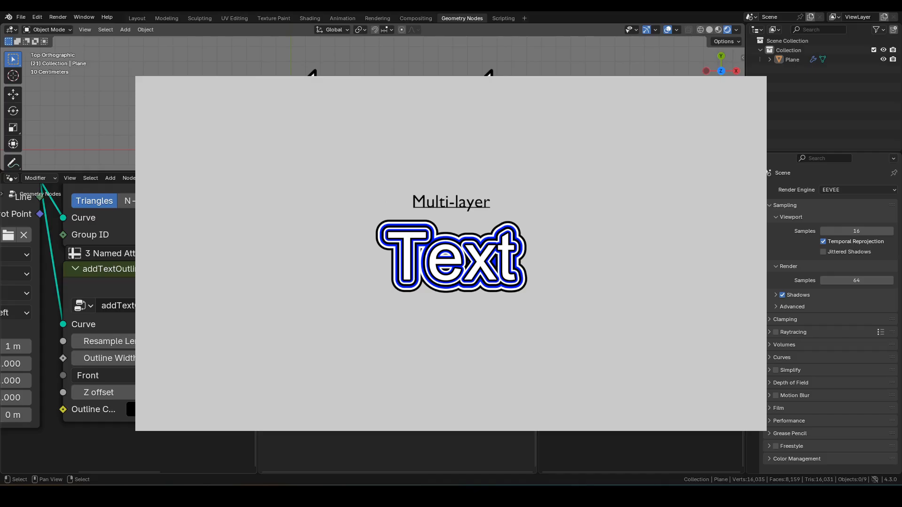
# Duplicate the addTextOutline node below and connect the copy into Join Geometry
pyautogui.scroll(-5, 216, 303)
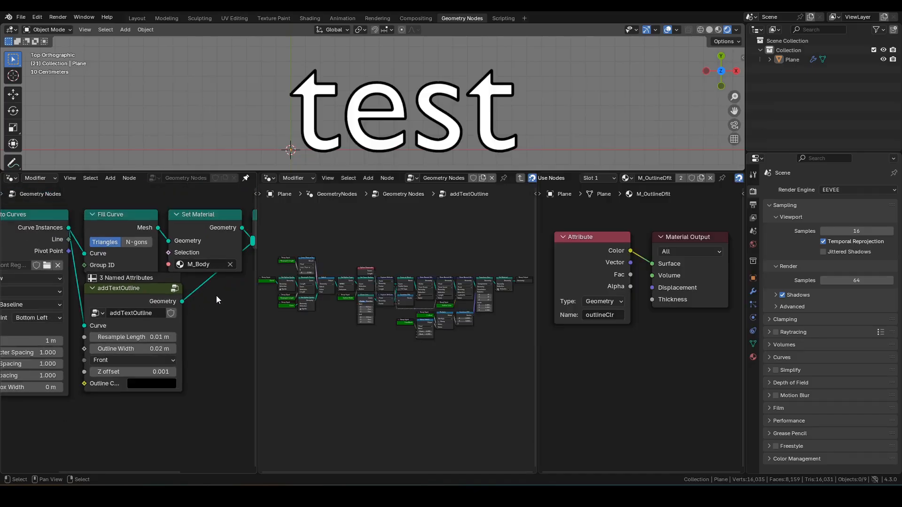
pyautogui.hotkey('shift', 'd')
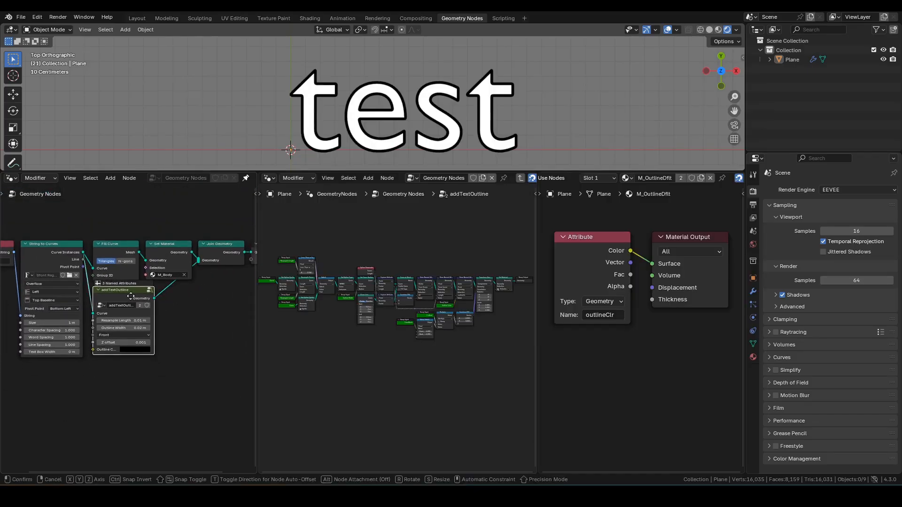
pyautogui.press('y')
pyautogui.click(131, 374)
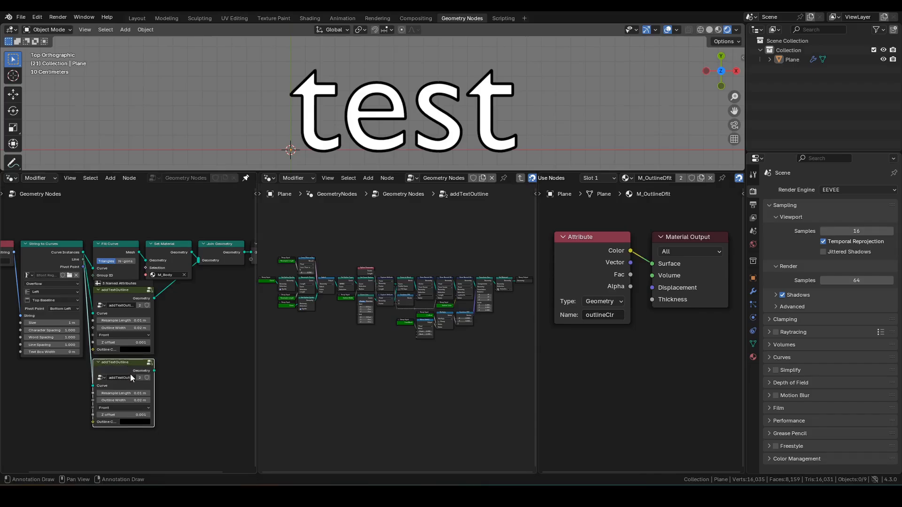
pyautogui.keyDown('alt'); pyautogui.moveTo(128, 374); pyautogui.dragTo(228, 260, button='right'); pyautogui.keyUp('alt')
# Give the second outline layer a Z offset of 0.002 and Outline Width of 0.01 m
pyautogui.scroll(6, 211, 297)
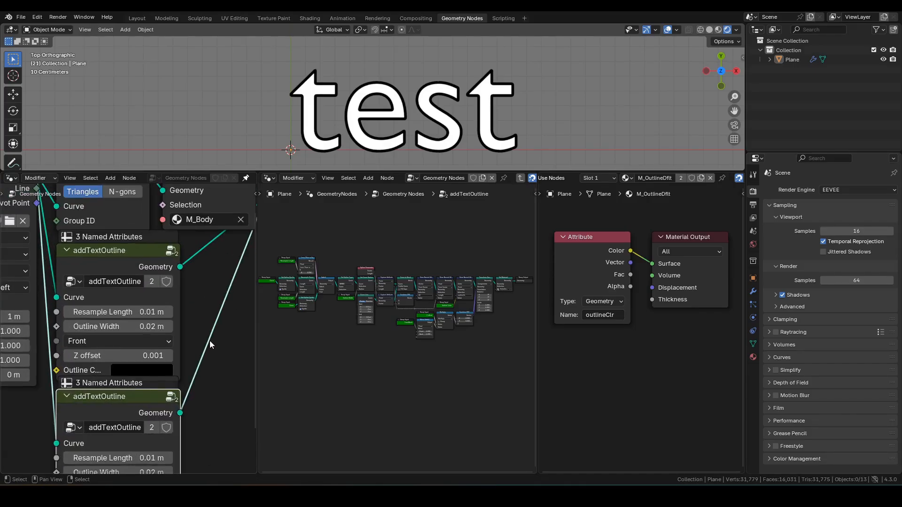
pyautogui.click(154, 437)
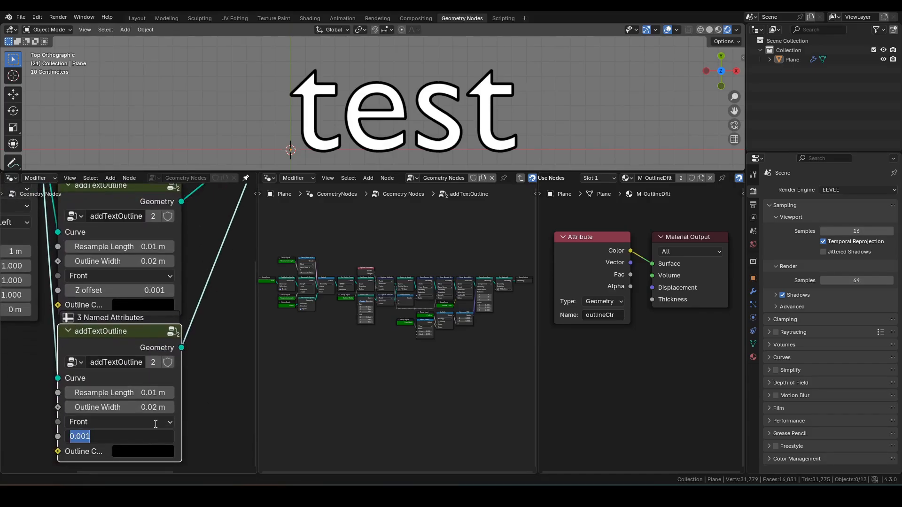
pyautogui.write('.002')
pyautogui.press('Return')
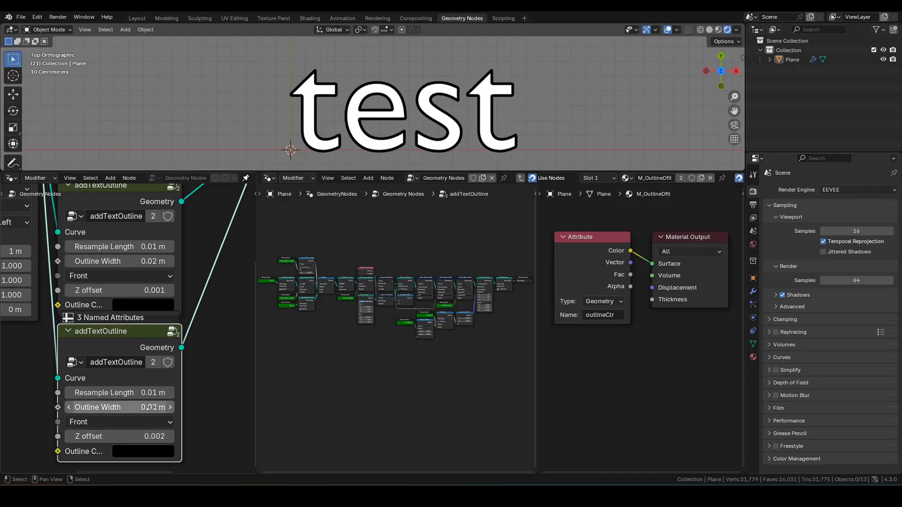
pyautogui.click(152, 408)
pyautogui.write('.01')
pyautogui.press('Return')
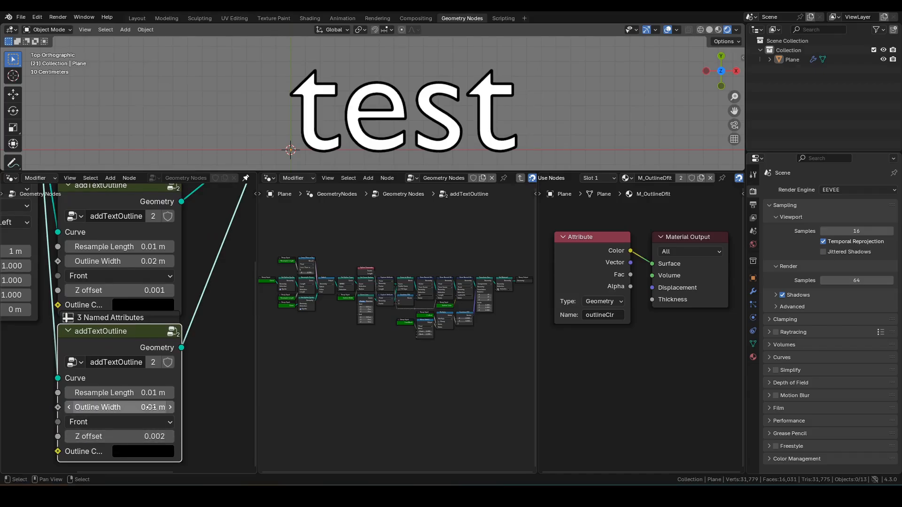
# Set the second layer's Outline Color to blue
pyautogui.click(156, 454)
pyautogui.moveTo(234, 332); pyautogui.dragTo(233, 237)
pyautogui.scroll(2, 380, 142)
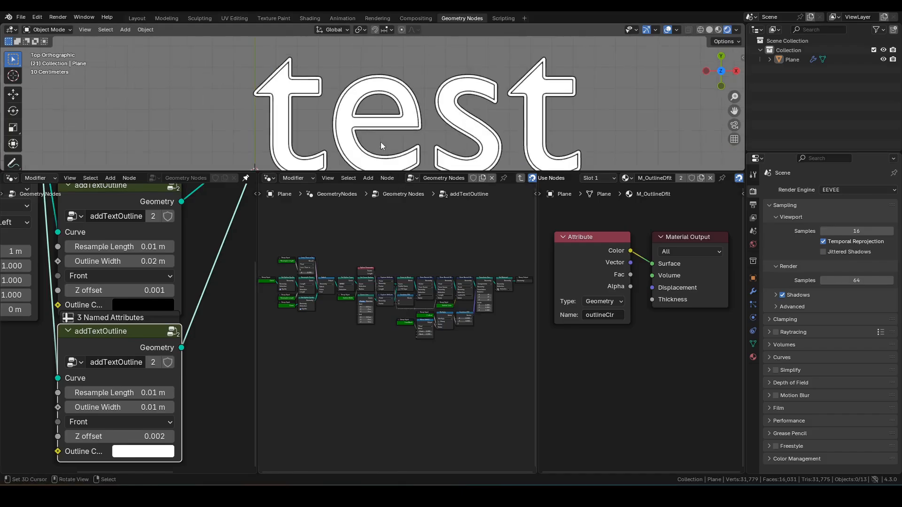
pyautogui.scroll(-2, 419, 85)
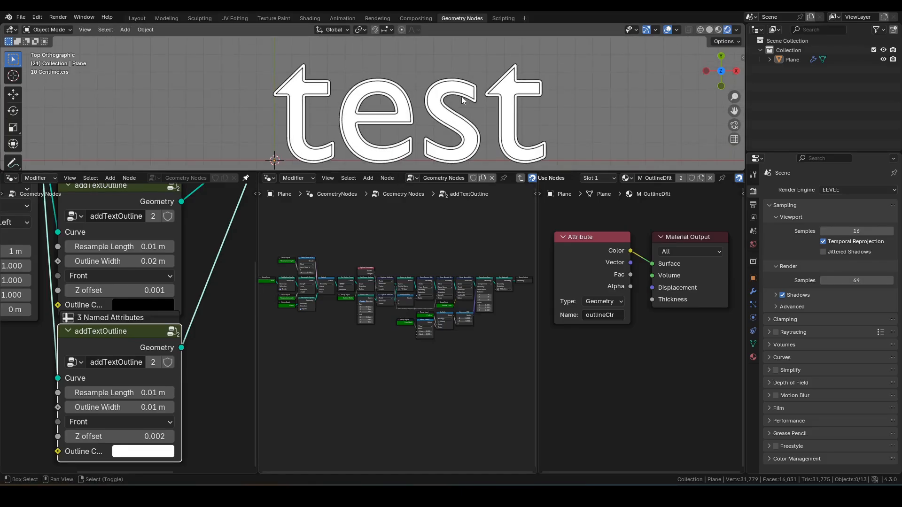
pyautogui.click(133, 451)
pyautogui.moveTo(211, 267); pyautogui.dragTo(218, 256)
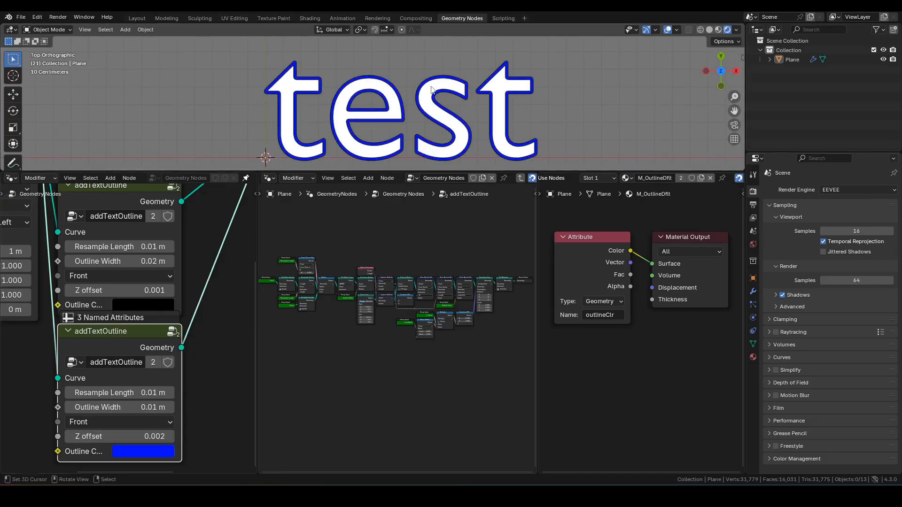
pyautogui.scroll(2, 346, 96)
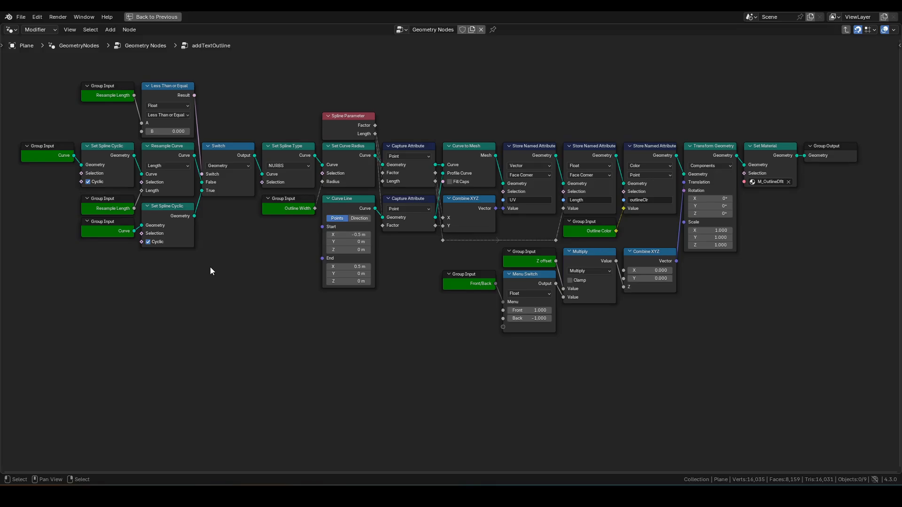
# Leave the maximized node editor and restore the full split workspace layout with Ctrl+Space
pyautogui.hotkey('ctrl', 'space')
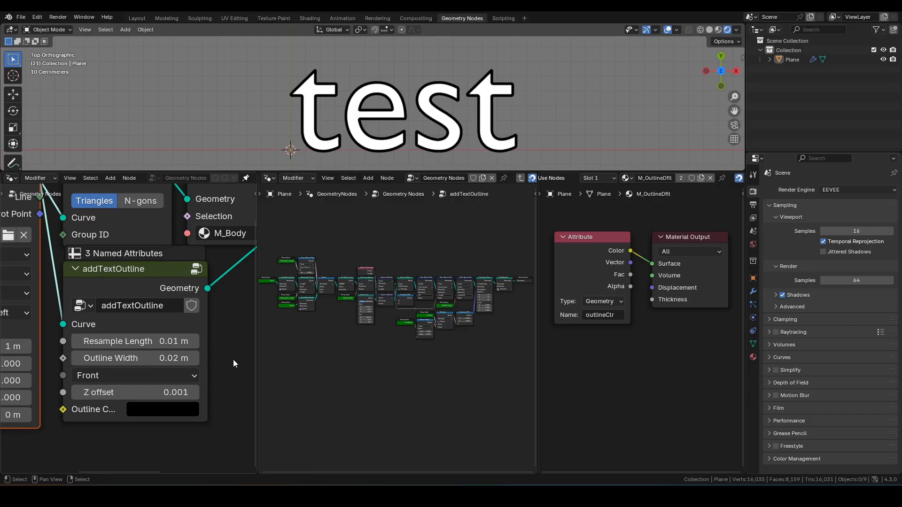
# Mark the addTextOutline group as an asset and check the Asset Libraries paths in Preferences
pyautogui.rightClick(193, 306)
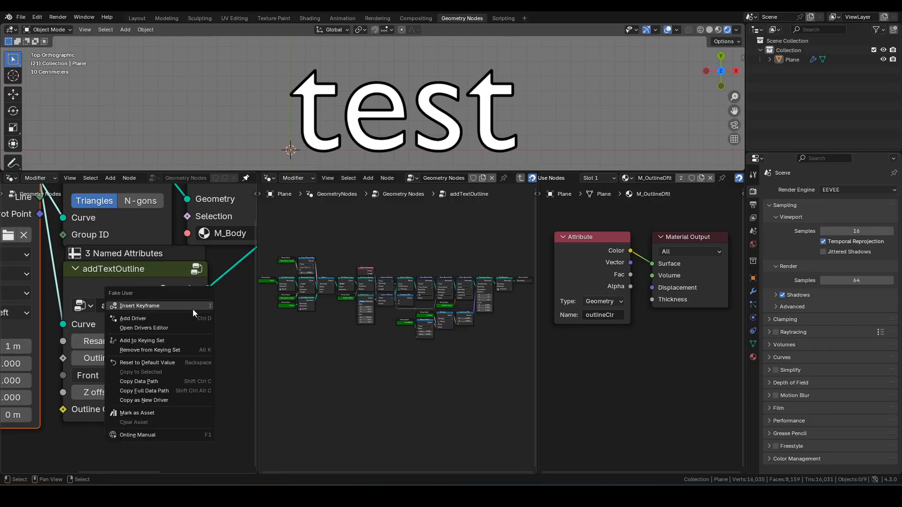
pyautogui.click(178, 410)
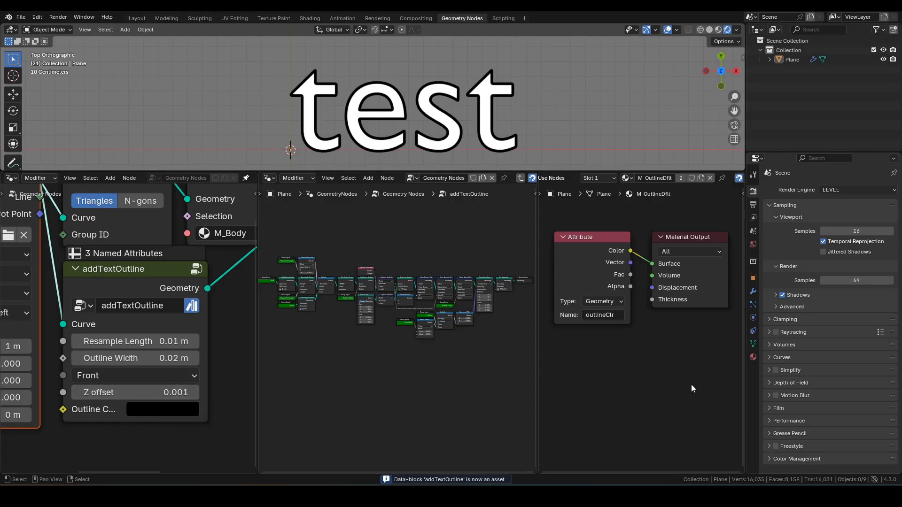
pyautogui.click(875, 480)
pyautogui.click(619, 423)
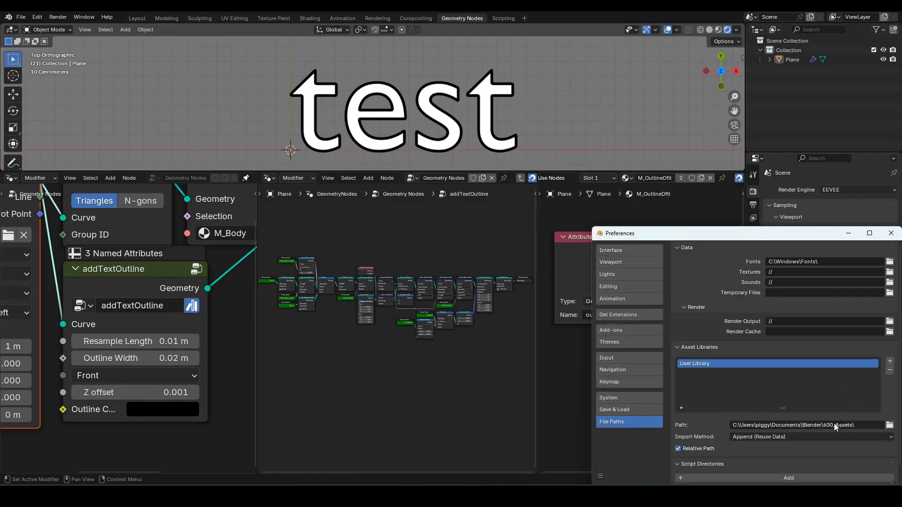
pyautogui.click(895, 237)
pyautogui.scroll(-4, 193, 395)
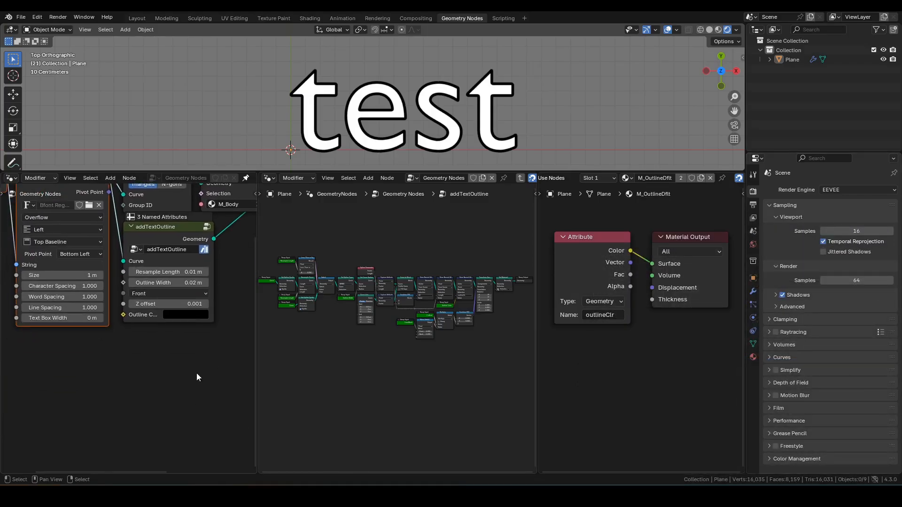
# Add a new addTextOutline node via F3 search and place it below the modifier
pyautogui.press('F3')
pyautogui.write('addtextout')
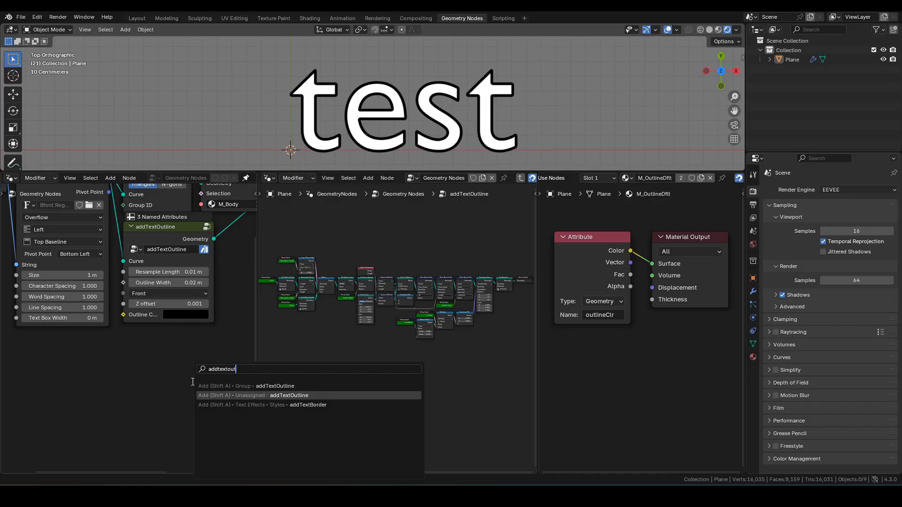
pyautogui.press('Return')
pyautogui.click(224, 354)
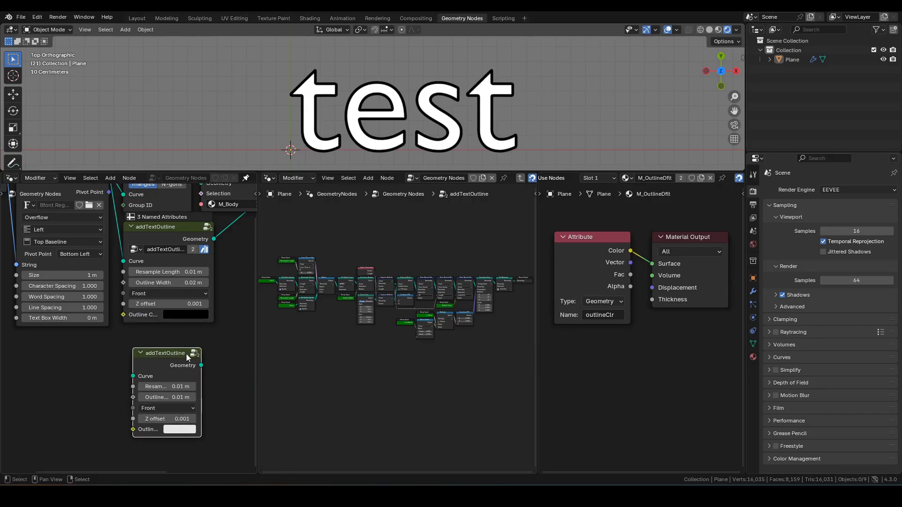